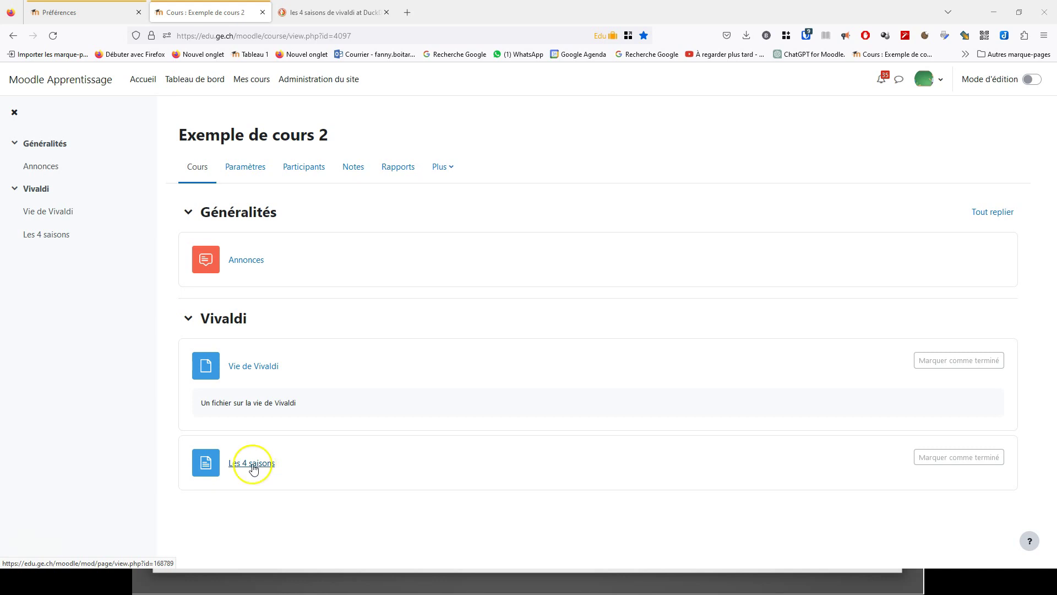
# - Turn on edit mode in the course and open the settings of the "Les 4 saisons" page
pyautogui.click(1031, 80)
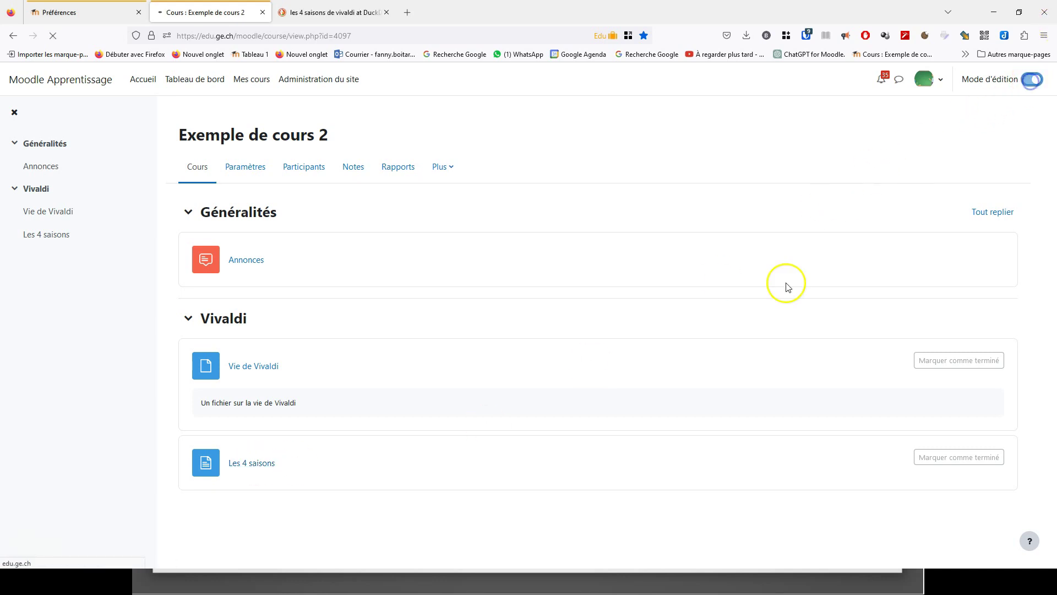
pyautogui.scroll(-2, 265, 472)
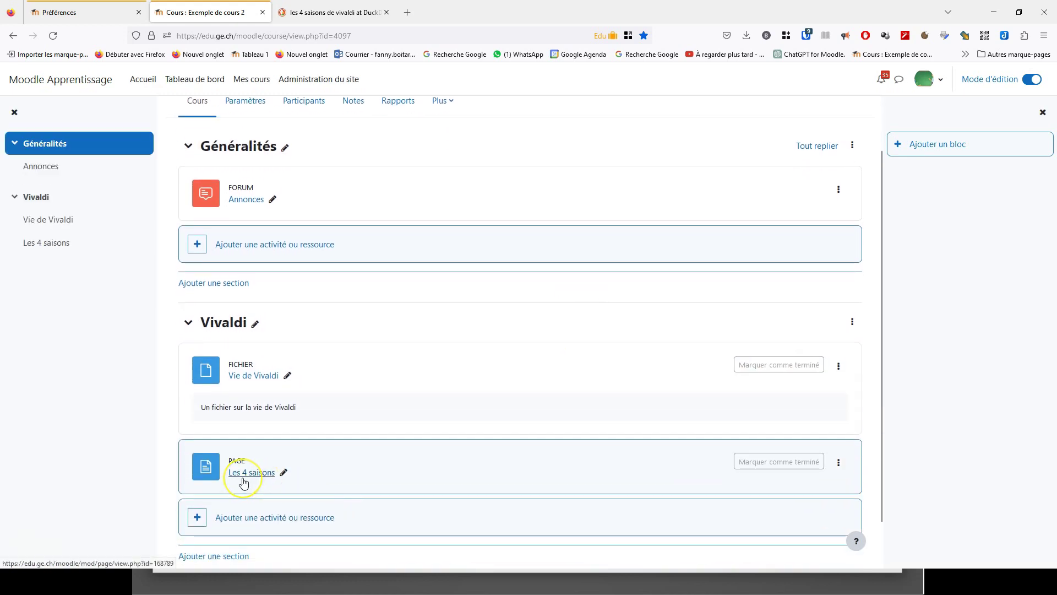
pyautogui.click(839, 464)
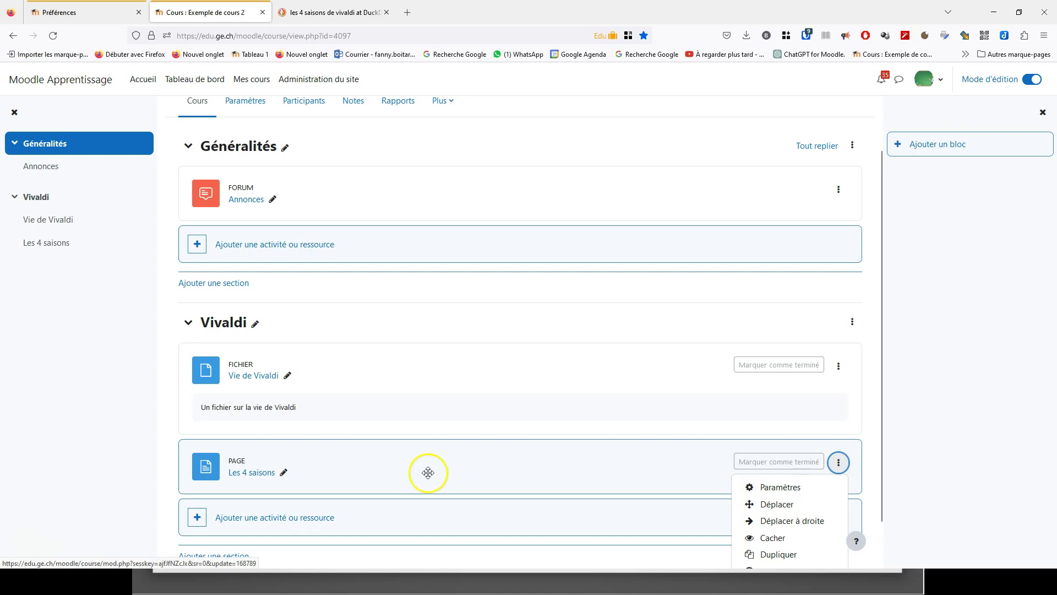
pyautogui.click(252, 474)
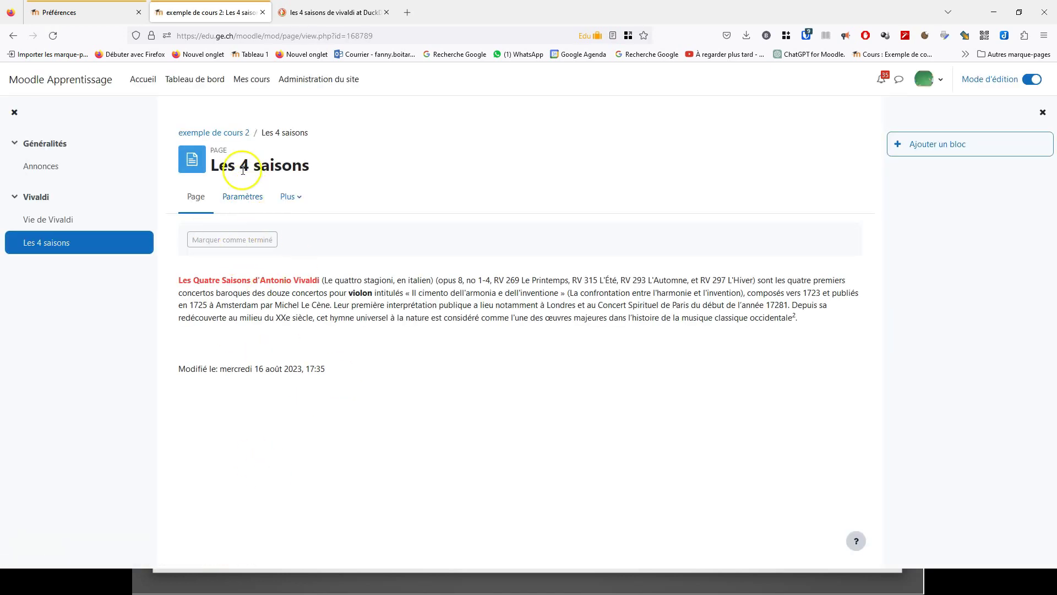
pyautogui.click(243, 196)
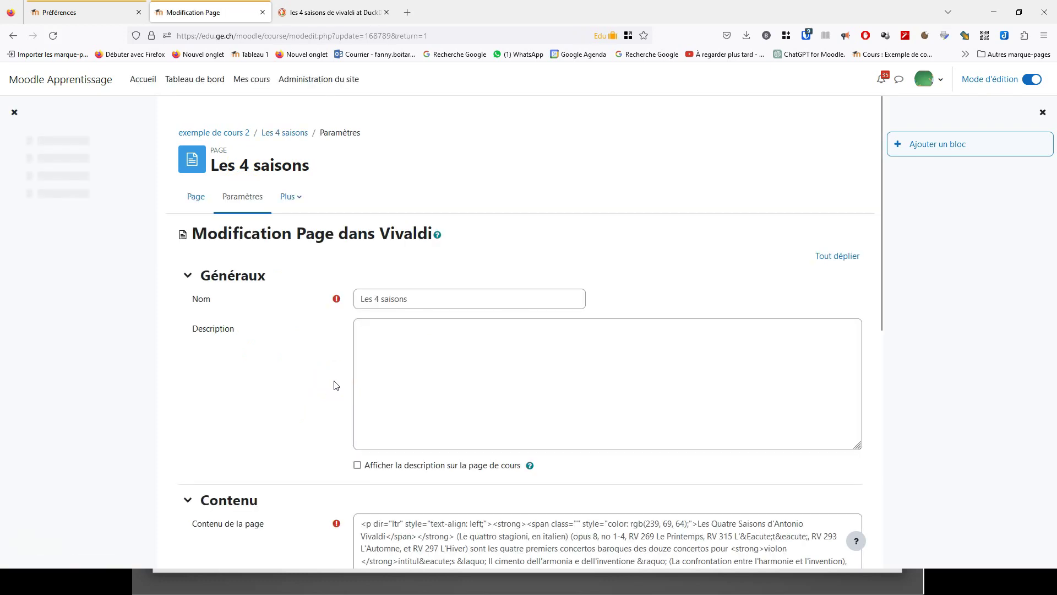
# - Start inserting an image after the text in the page content and browse the repositories for its file
pyautogui.scroll(-5, 336, 385)
pyautogui.scroll(-2, 336, 385)
pyautogui.click(776, 323)
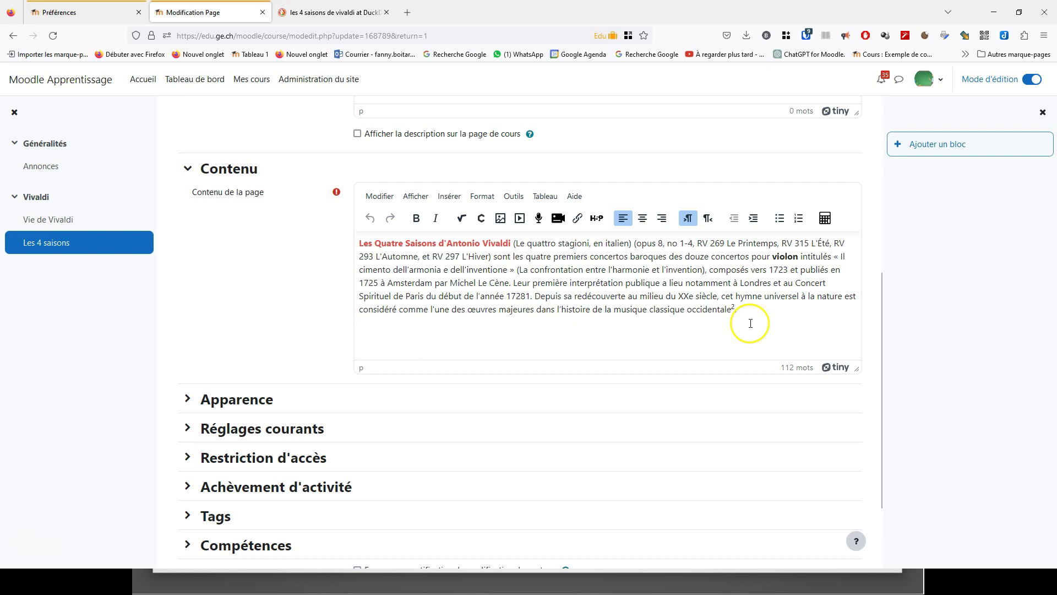
pyautogui.click(503, 221)
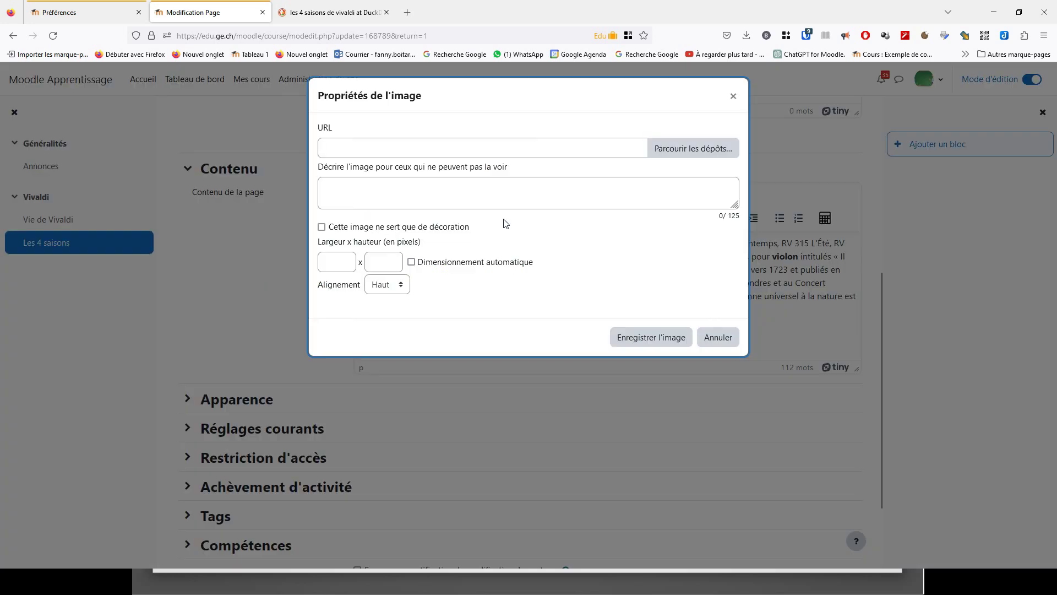
pyautogui.click(736, 96)
pyautogui.click(507, 224)
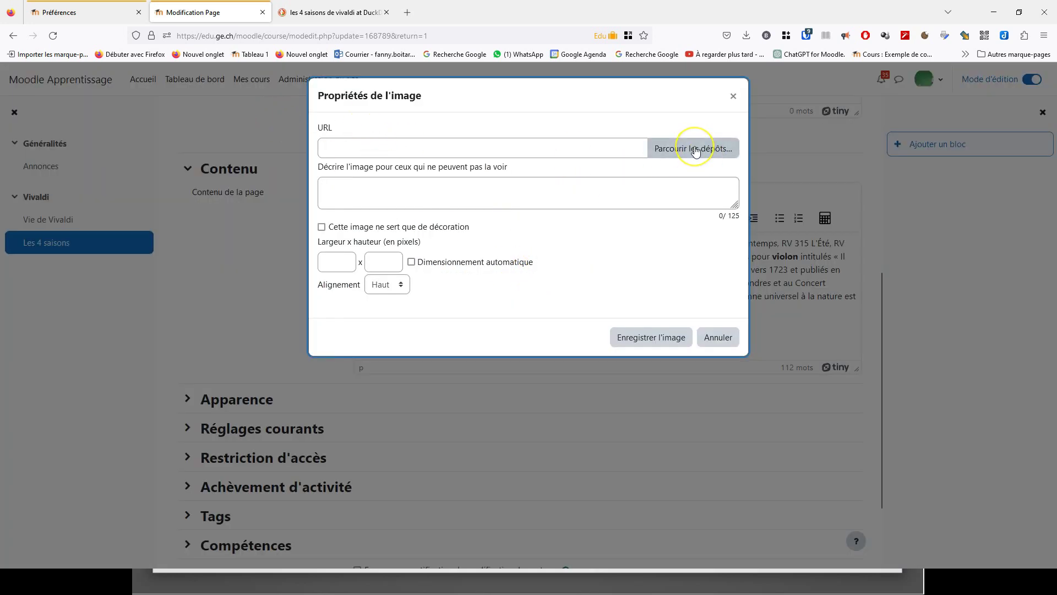
pyautogui.click(695, 149)
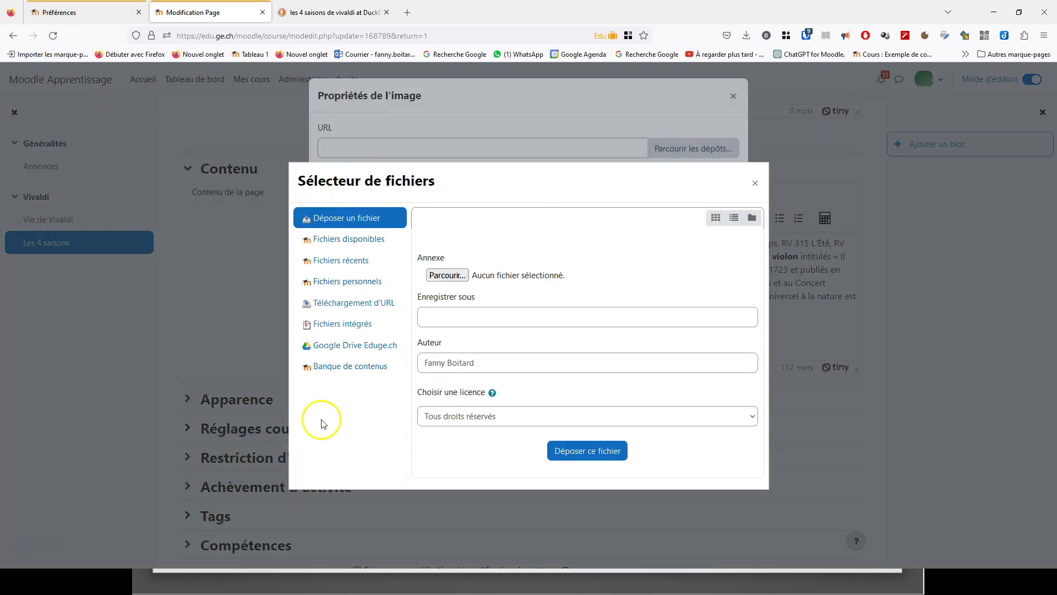
# - Look through the available and recent file sources in the file picker, and return to the file upload form
pyautogui.click(375, 243)
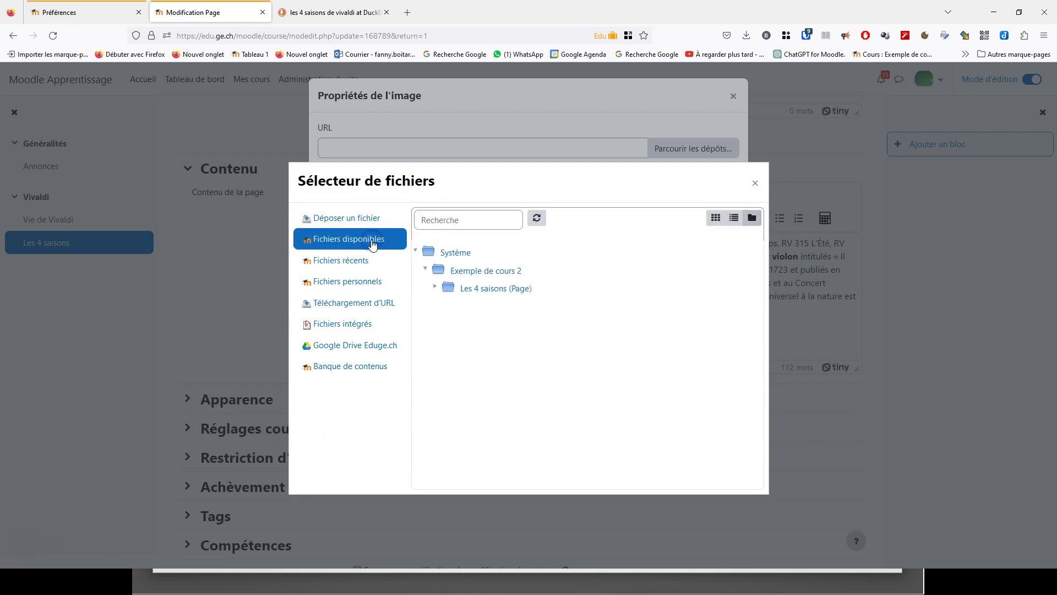
pyautogui.click(362, 261)
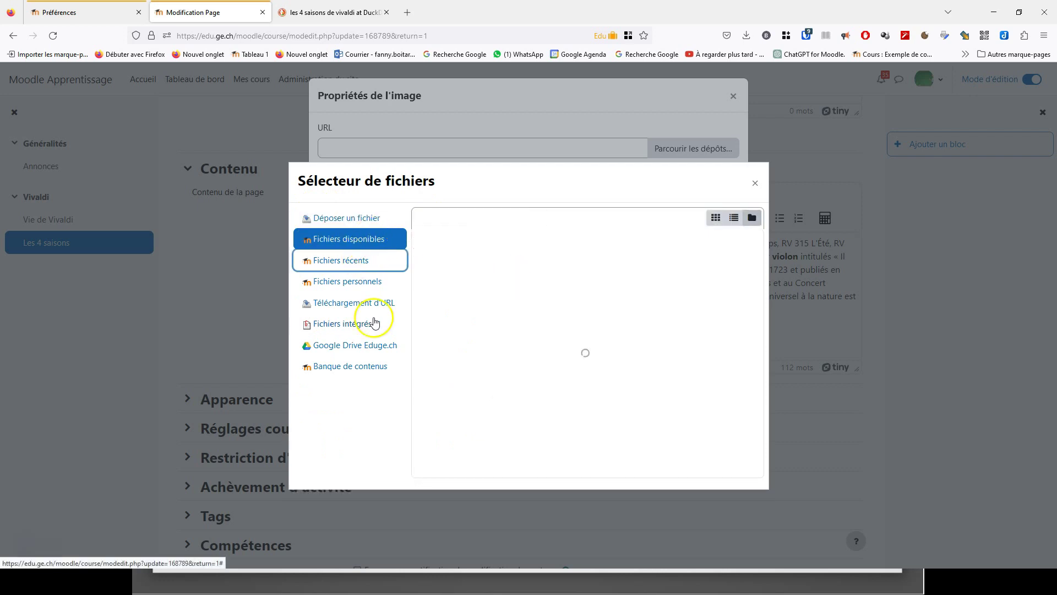
pyautogui.click(369, 223)
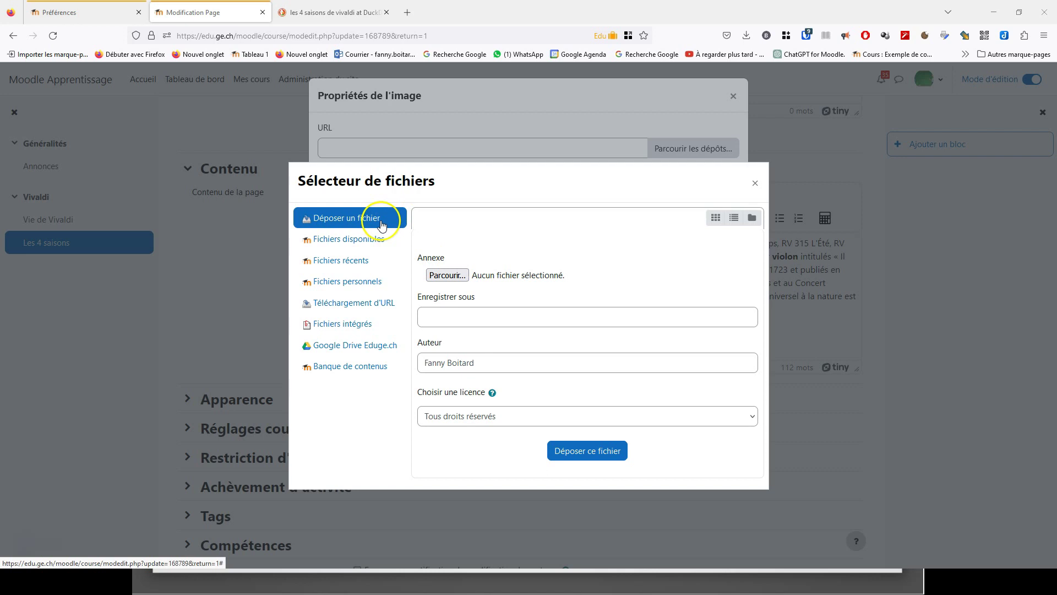
# - Upload the image vivaldi.jpeg from the formation folder through the file picker
pyautogui.click(446, 274)
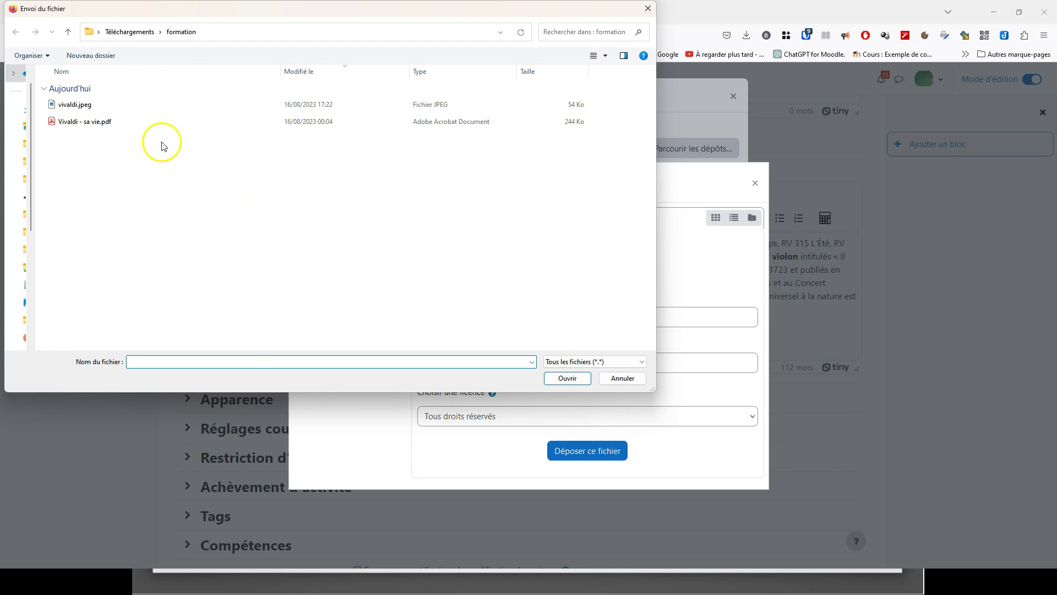
pyautogui.click(133, 126)
pyautogui.click(120, 111)
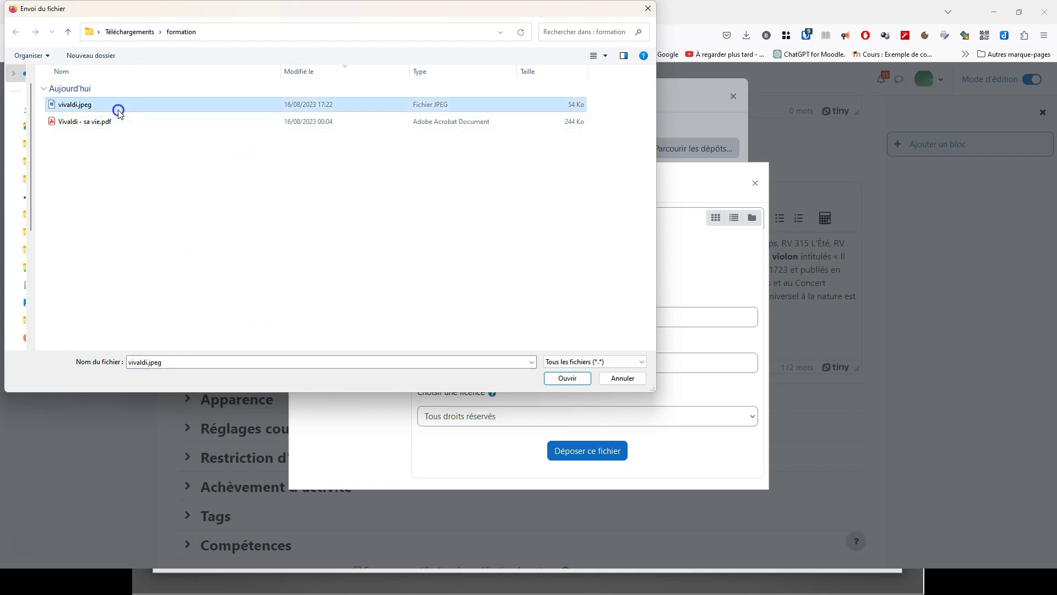
pyautogui.click(568, 378)
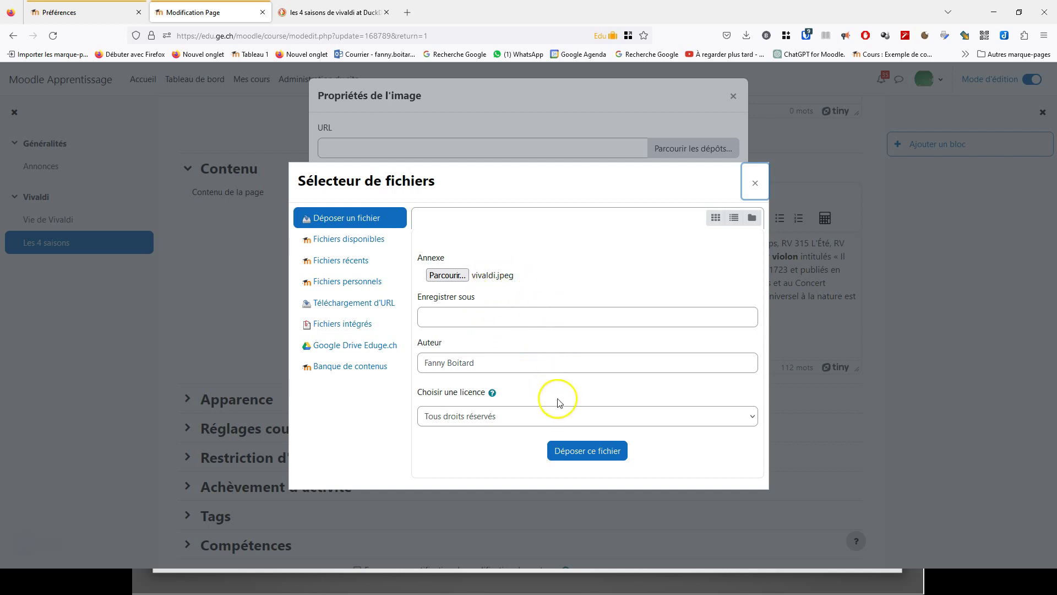
pyautogui.click(585, 451)
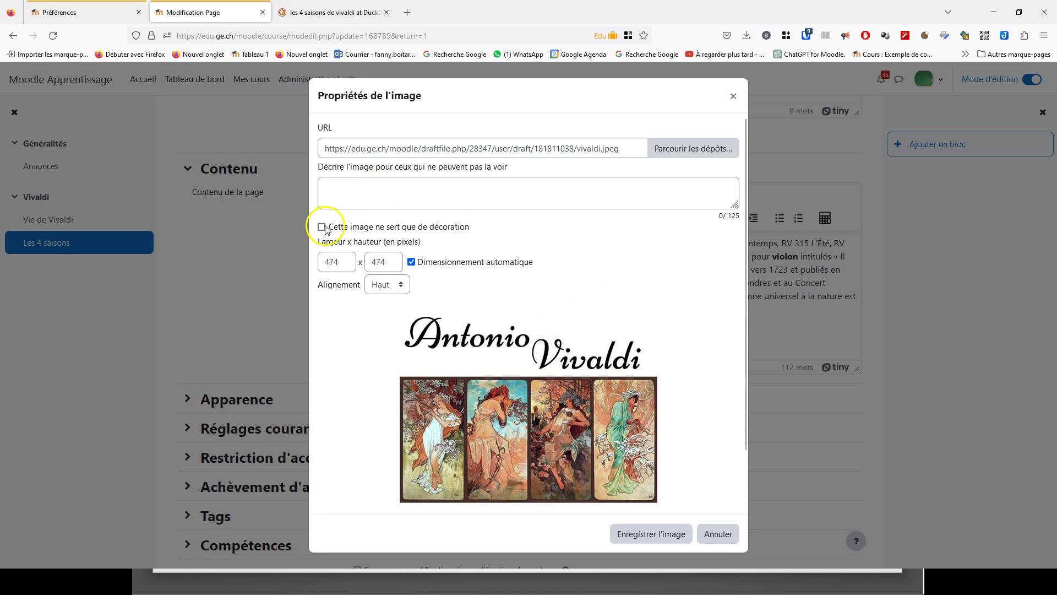
# - Describe the image as "Illustration des 4 saisons de Vivaldi" and insert it into the page content
pyautogui.click(360, 185)
pyautogui.write('Illustration des 4 saisons de Vivaldi')
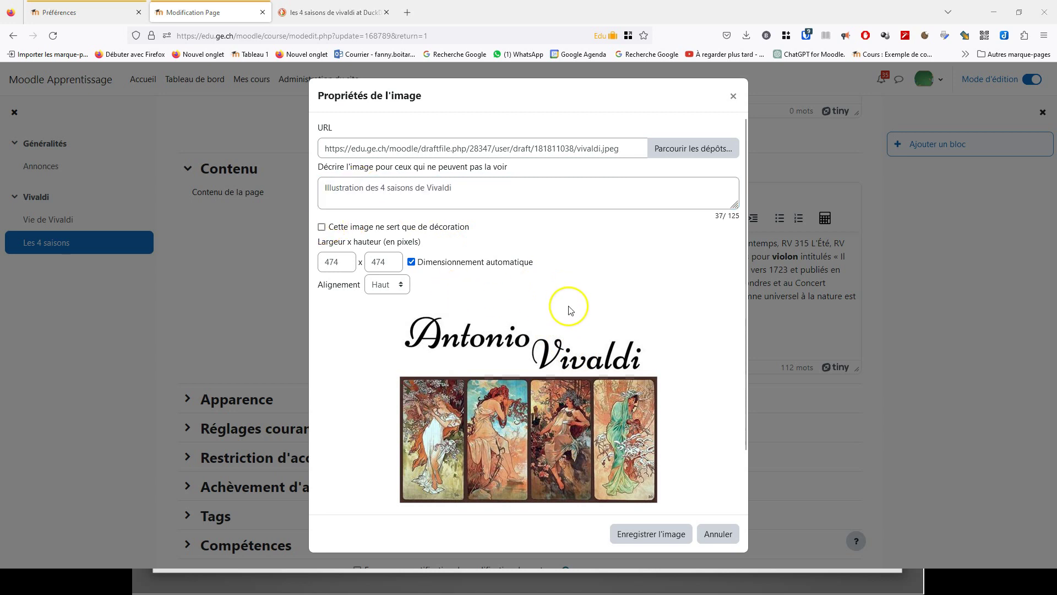
pyautogui.scroll(-2, 595, 441)
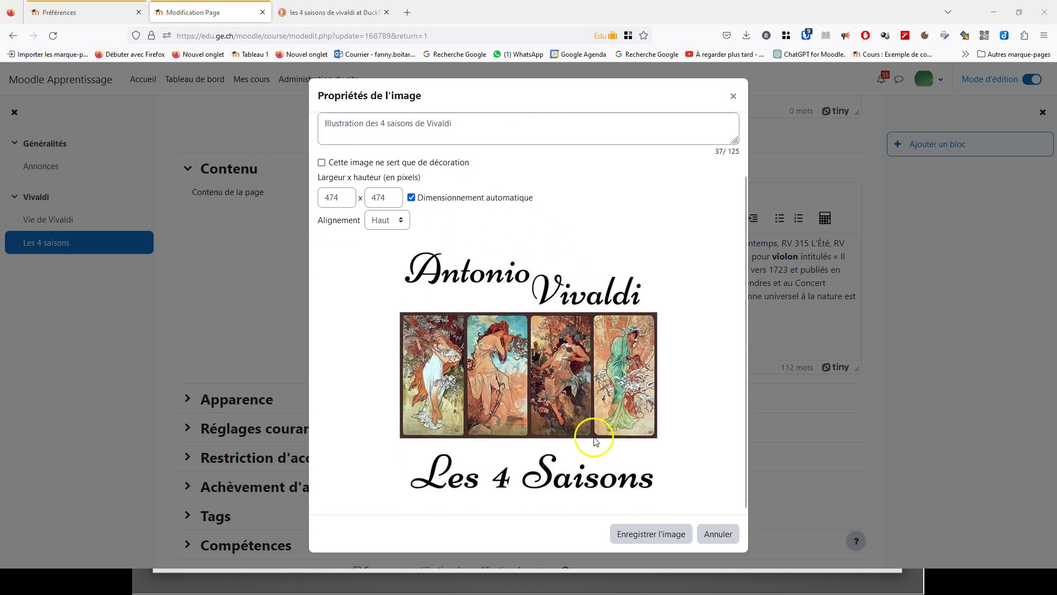
pyautogui.click(648, 537)
# - Save the page and display it to check the inserted image below the text
pyautogui.scroll(-1, 518, 297)
pyautogui.scroll(-2, 530, 299)
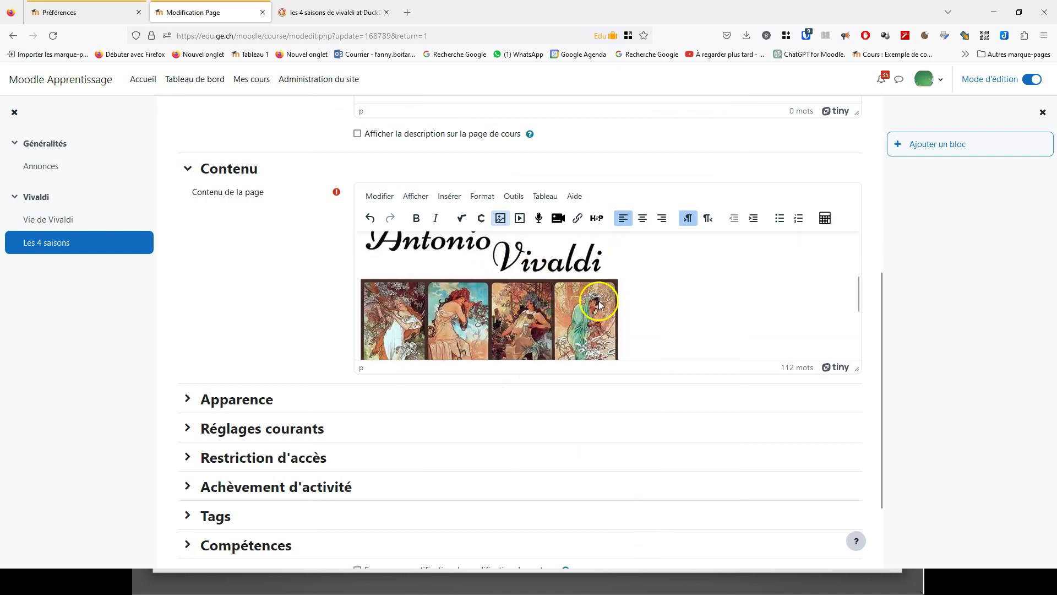
pyautogui.scroll(-5, 642, 304)
pyautogui.scroll(-1, 633, 304)
pyautogui.click(510, 482)
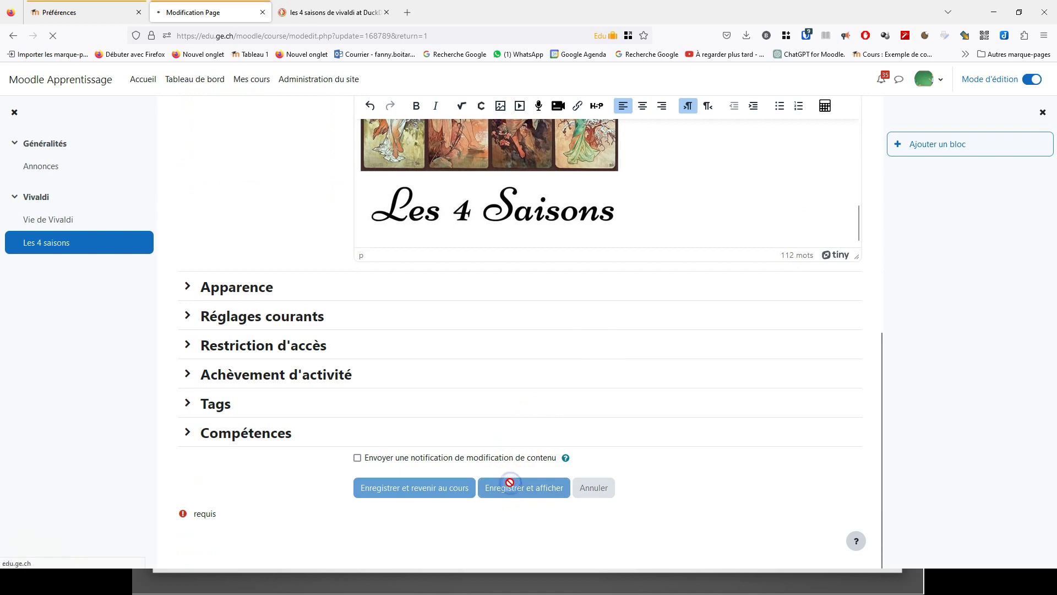
pyautogui.scroll(-2, 503, 401)
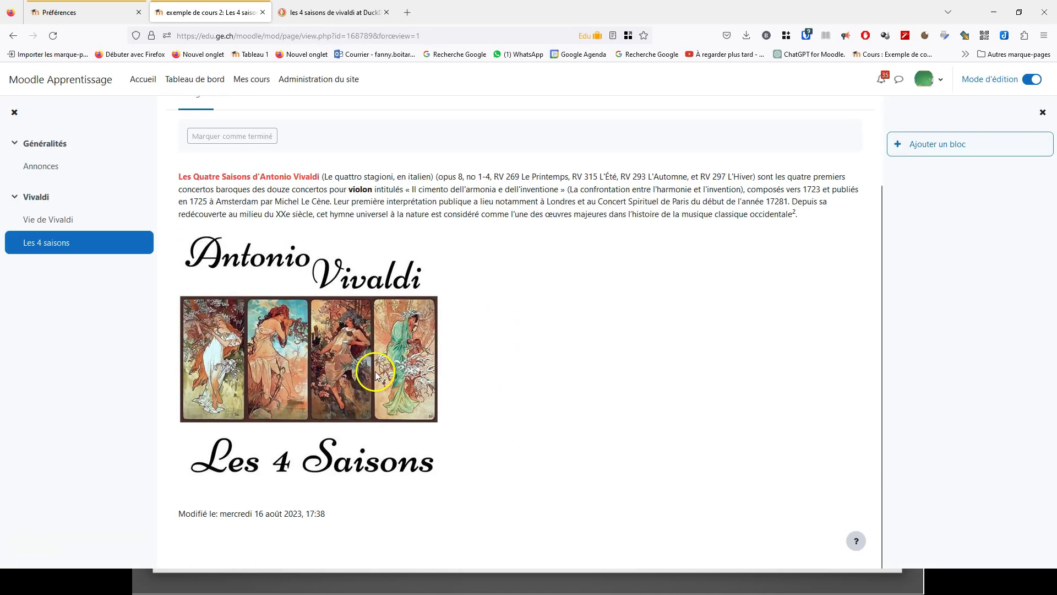
pyautogui.scroll(2, 418, 376)
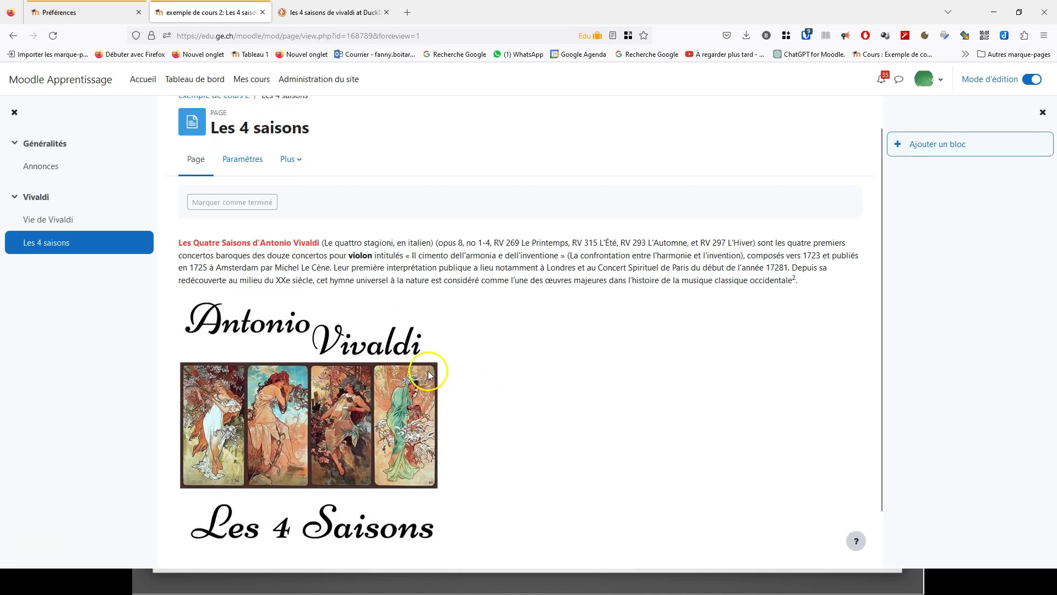
# - Reopen the settings of the "Les 4 saisons" page and make the page content editor taller
pyautogui.click(239, 157)
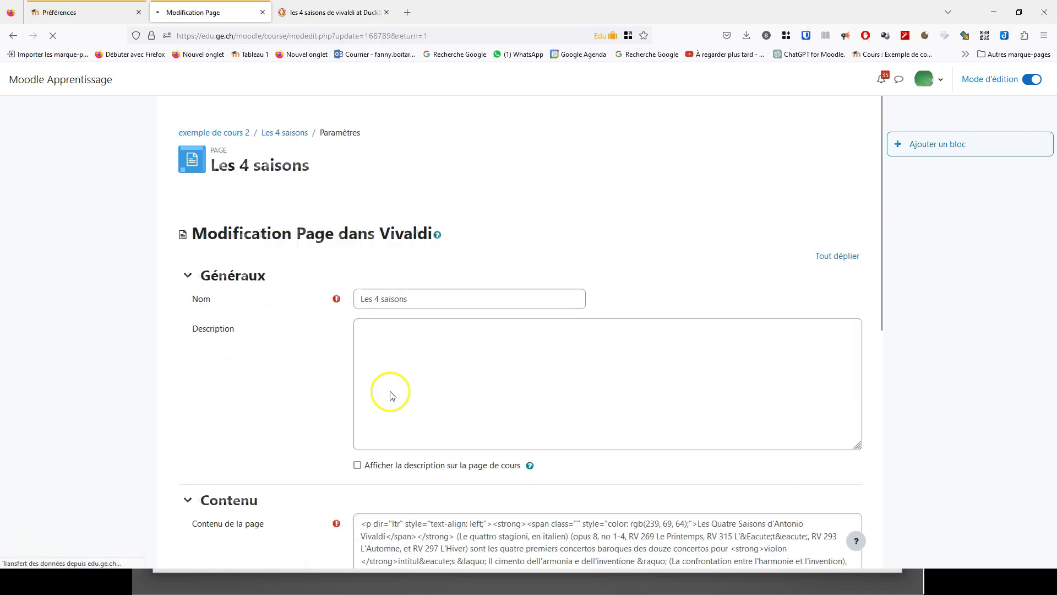
pyautogui.scroll(-5, 554, 409)
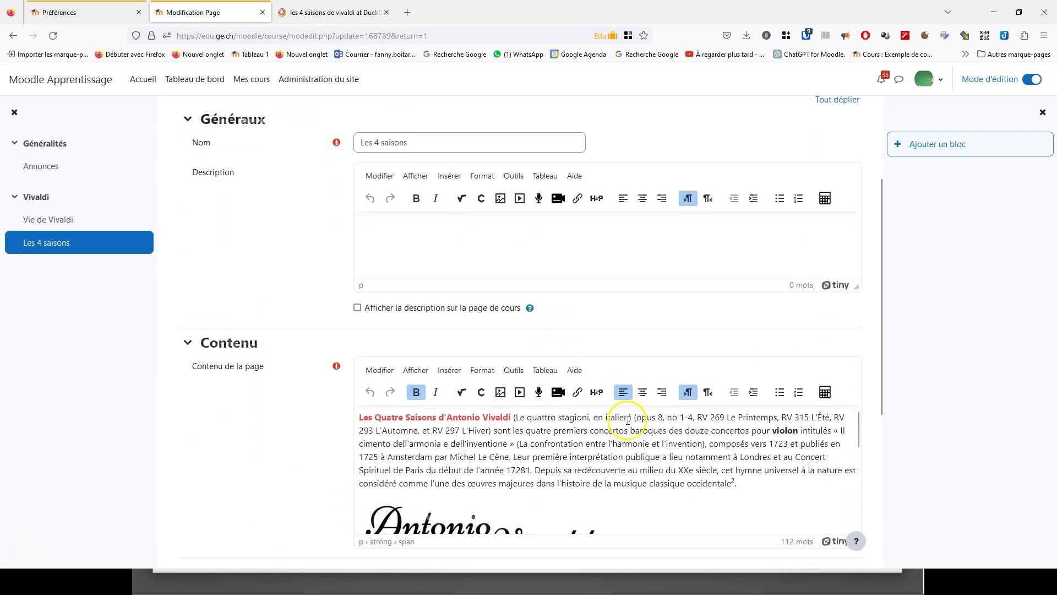
pyautogui.moveTo(857, 435); pyautogui.dragTo(857, 589)
pyautogui.scroll(-2, 645, 455)
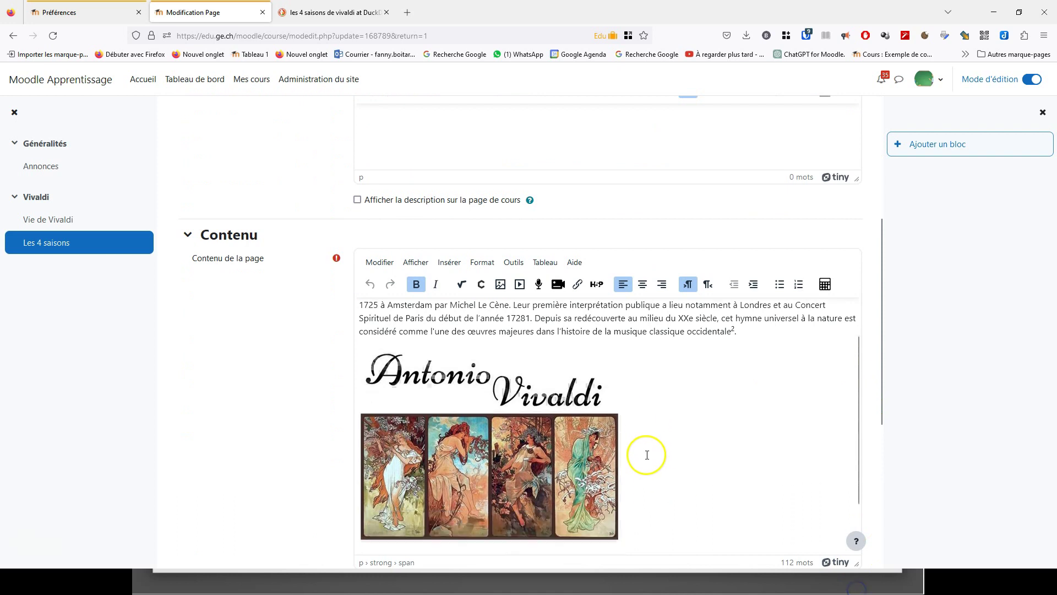
# - Shrink the Vivaldi image freehand to about 384 x 384 pixels, and set its exact size to 200 x 200 pixels in the image properties
pyautogui.click(523, 440)
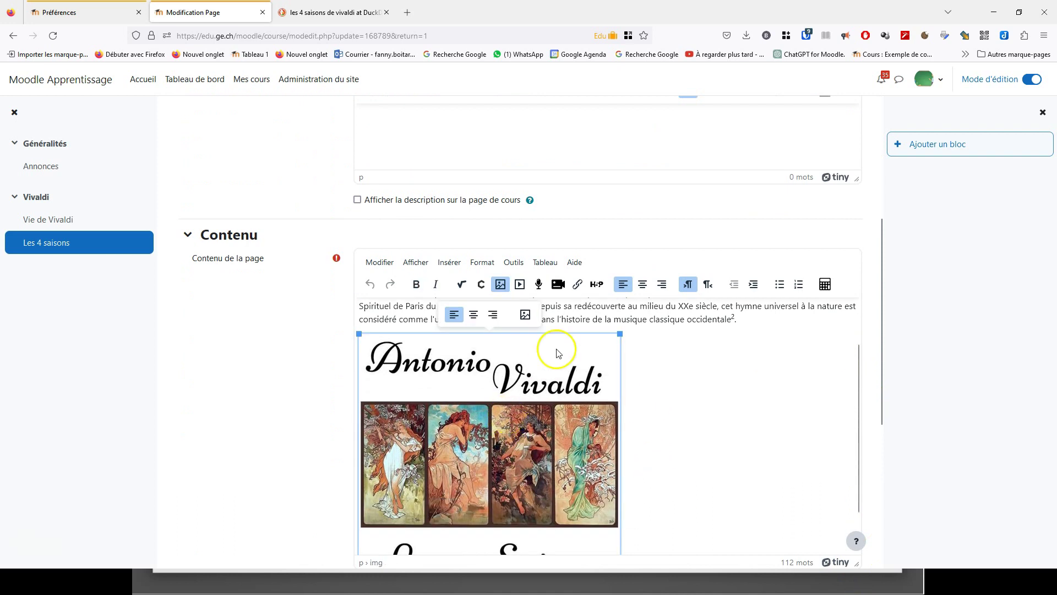
pyautogui.moveTo(620, 333)
pyautogui.mouseDown()
pyautogui.moveTo(590, 355)
pyautogui.moveTo(571, 335)
pyautogui.mouseUp()
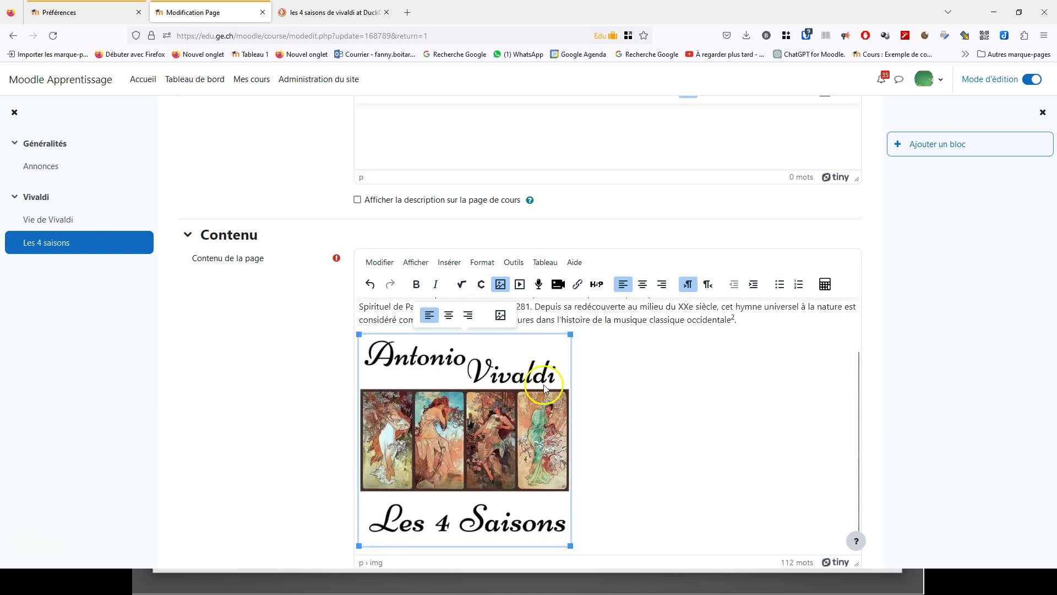
pyautogui.click(502, 285)
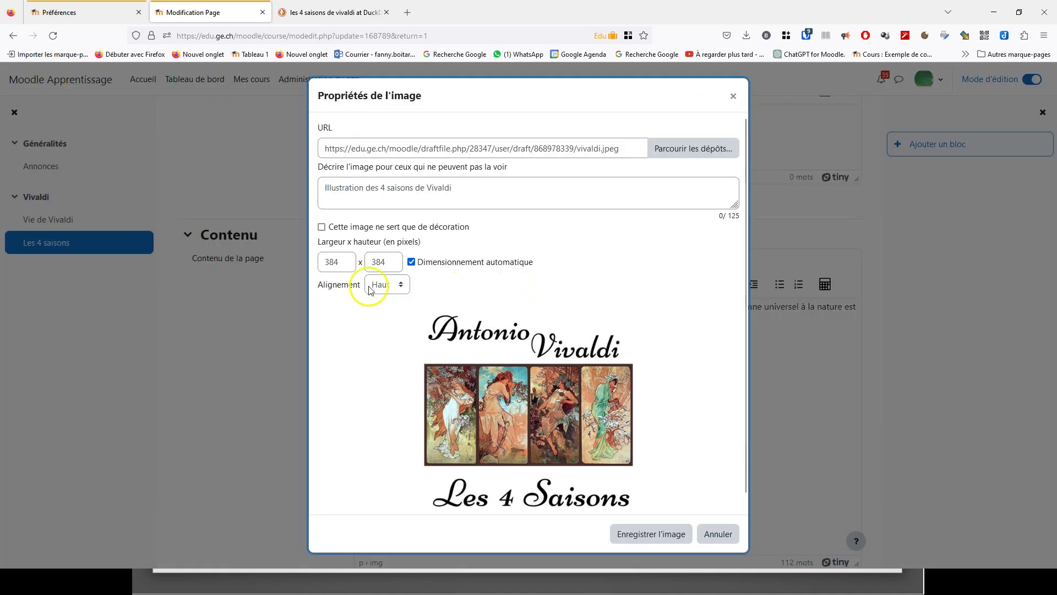
pyautogui.doubleClick(325, 261)
pyautogui.write('200')
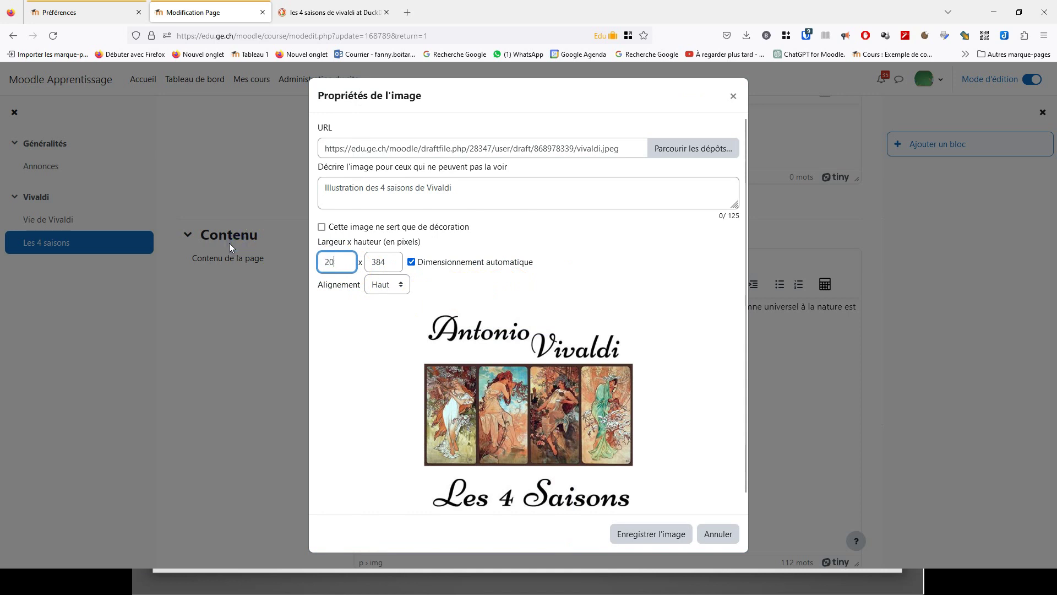
pyautogui.click(384, 263)
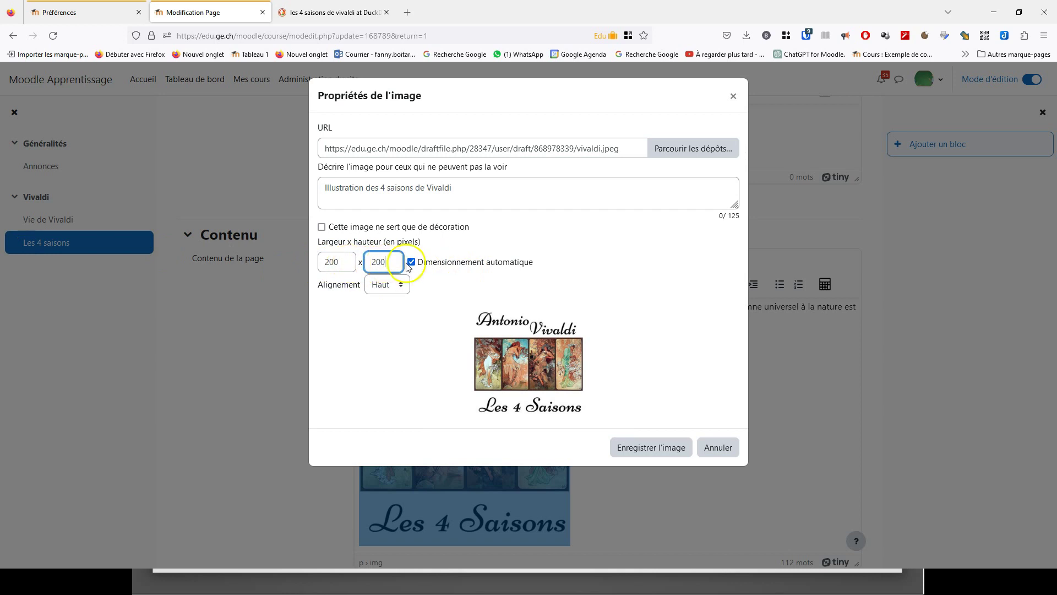
pyautogui.click(653, 448)
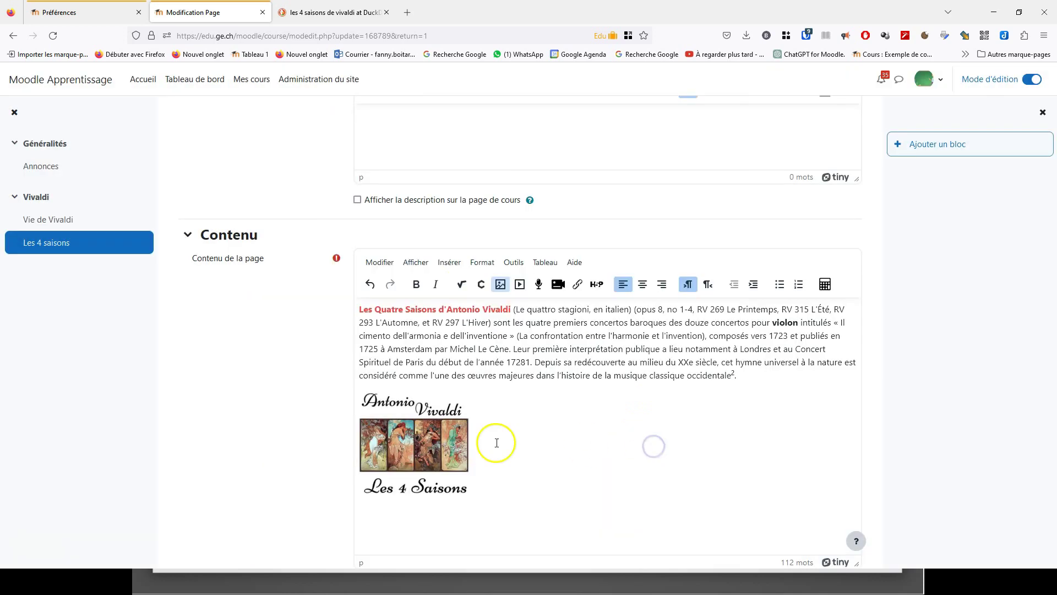
# - Deselect the resized image, save the page and display it
pyautogui.click(446, 445)
pyautogui.click(570, 442)
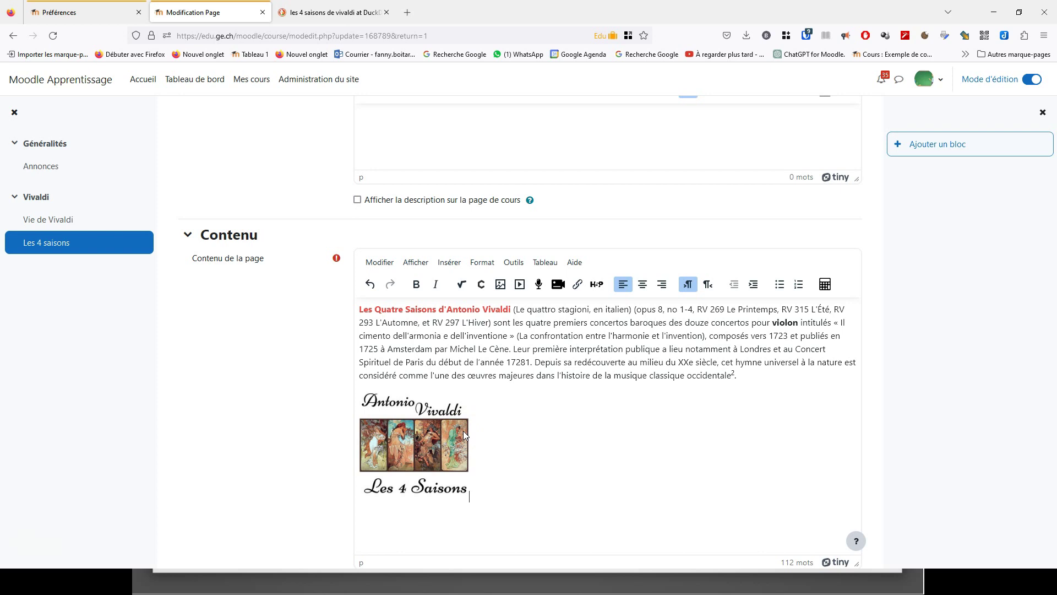
pyautogui.scroll(-3, 721, 424)
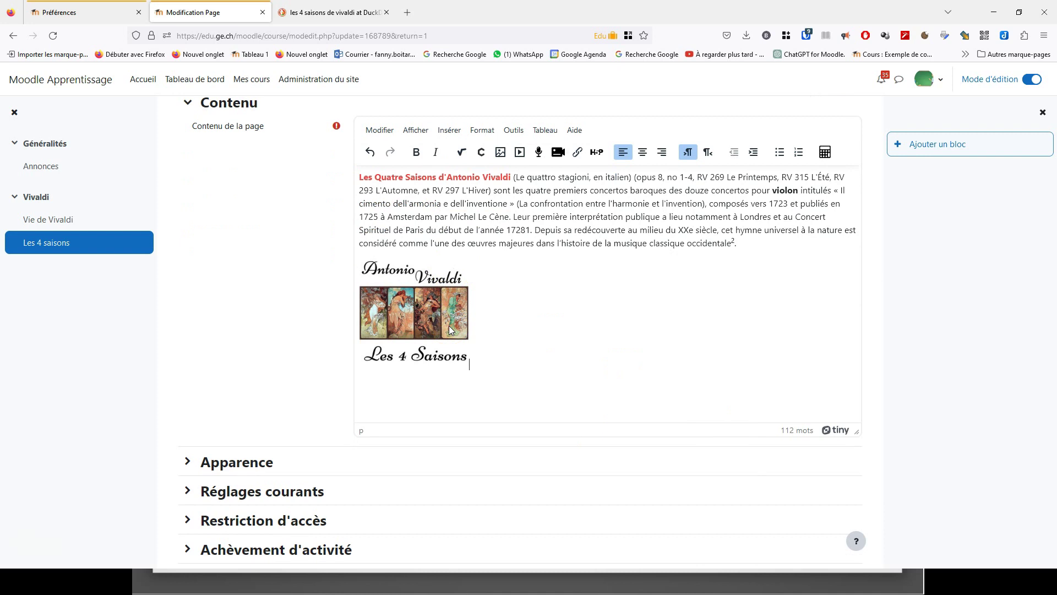
pyautogui.click(523, 326)
pyautogui.scroll(-4, 533, 377)
pyautogui.click(503, 488)
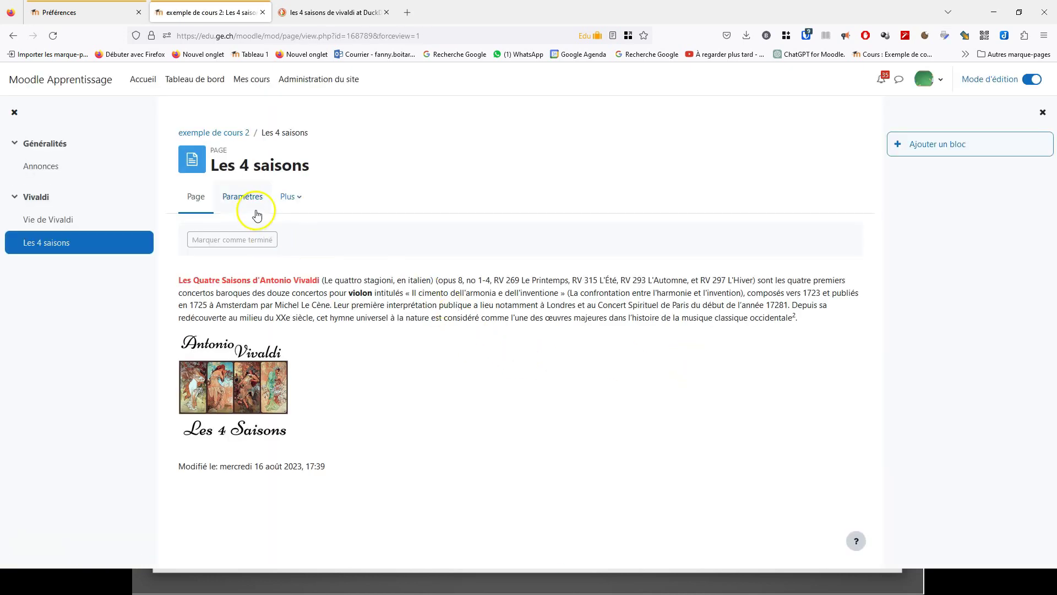
# - Reopen the settings of the "Les 4 saisons" page and add empty lines below the Vivaldi image in the page content
pyautogui.click(256, 203)
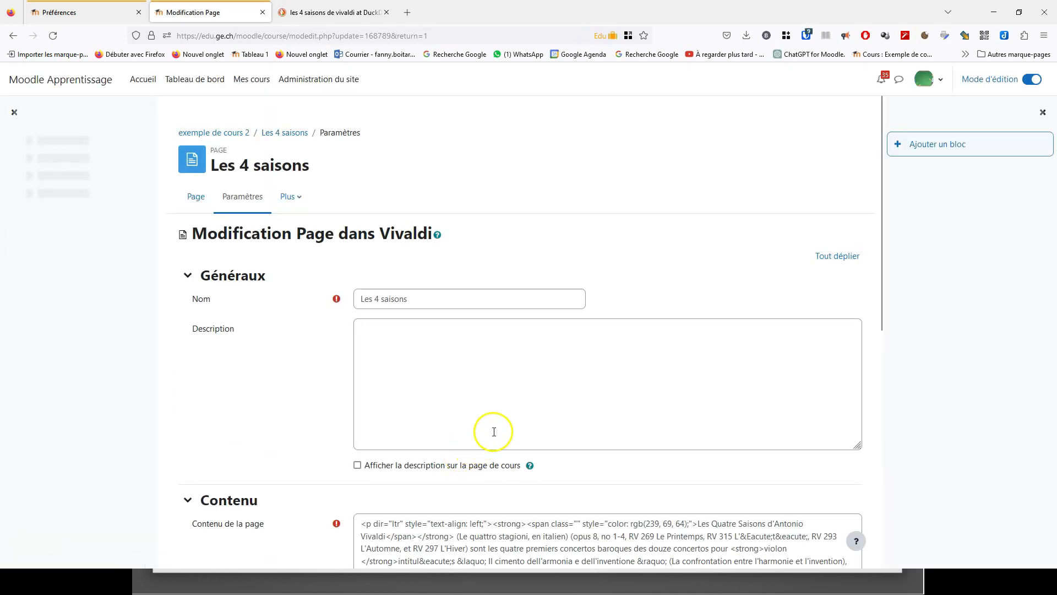
pyautogui.scroll(-5, 498, 425)
pyautogui.click(507, 368)
pyautogui.press('Return')
pyautogui.press('Return')
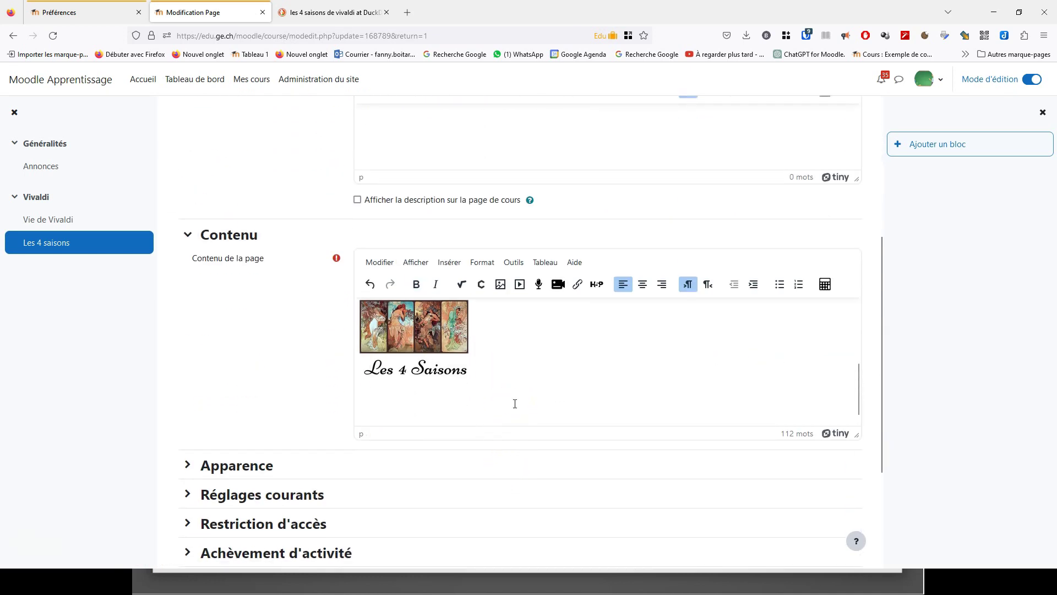
# - Copy the four-tree "Vivaldi The Four Seasons" cover image from the DuckDuckGo image results
pyautogui.click(335, 14)
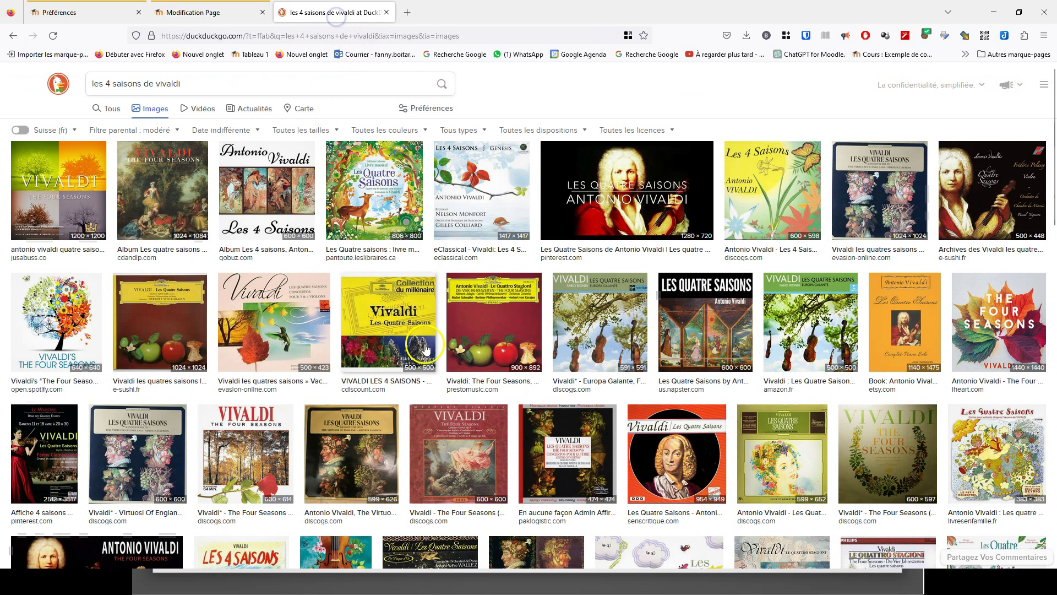
pyautogui.rightClick(80, 190)
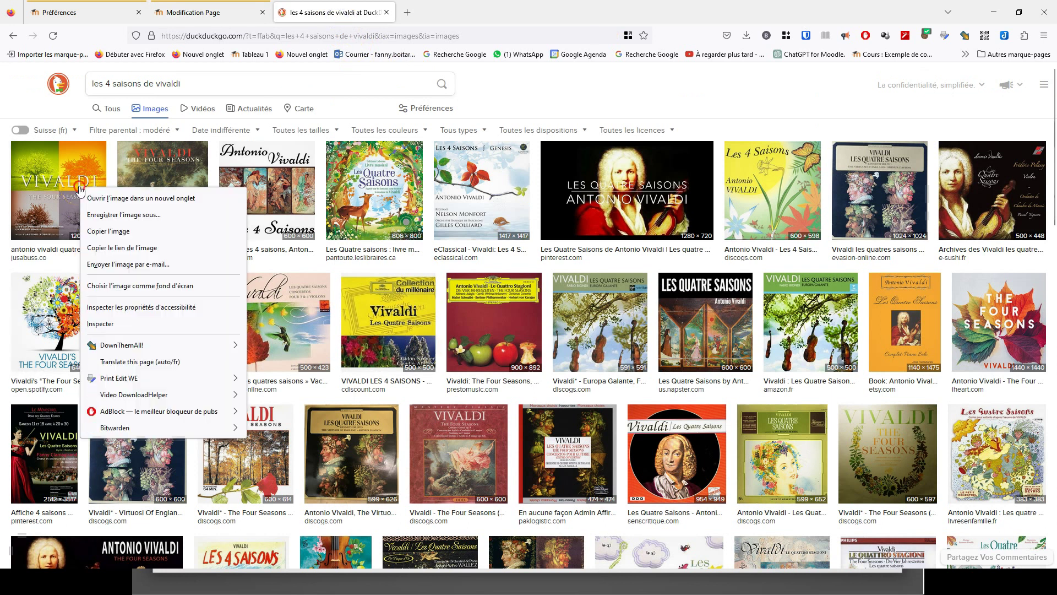
pyautogui.click(98, 236)
# - Return to the Moodle page settings and paste the copied cover image below the Vivaldi image in the page content
pyautogui.hotkey('ctrl', 'shift', 'Tab')
pyautogui.click(444, 400)
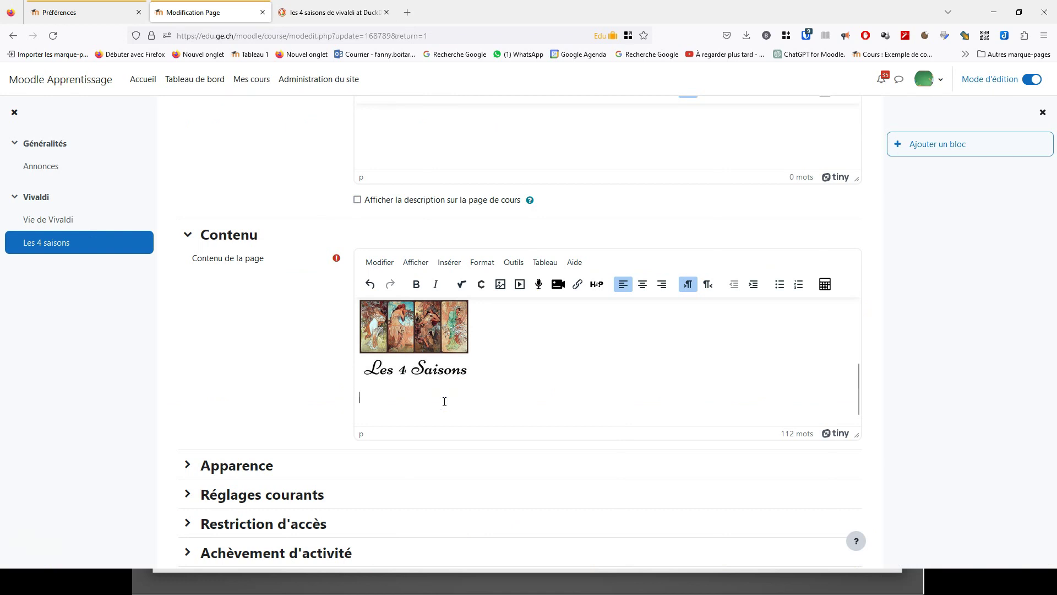
pyautogui.rightClick(444, 401)
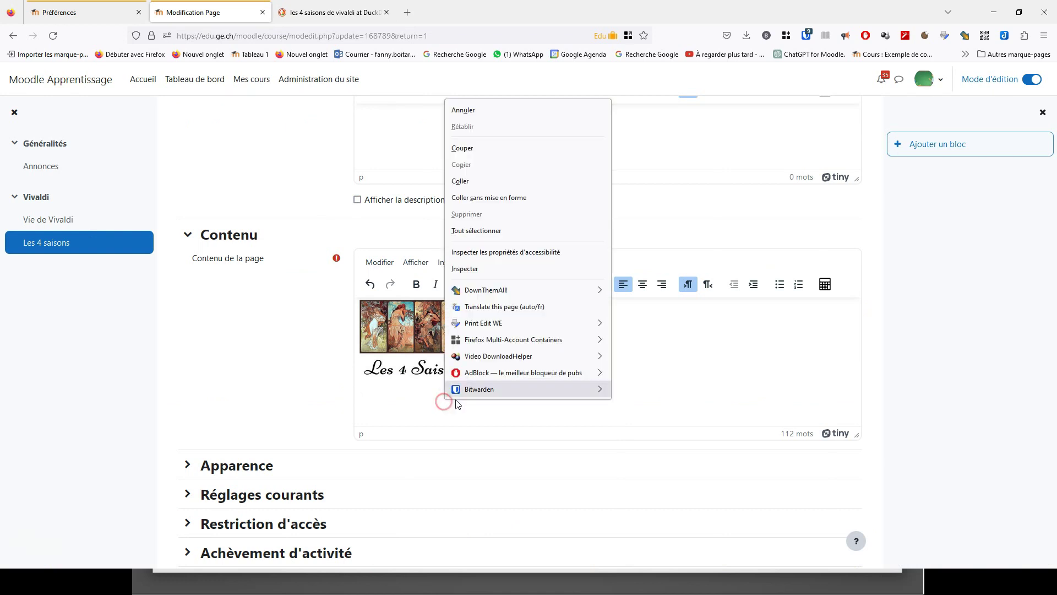
pyautogui.click(514, 182)
pyautogui.scroll(-2, 693, 282)
pyautogui.scroll(-3, 599, 283)
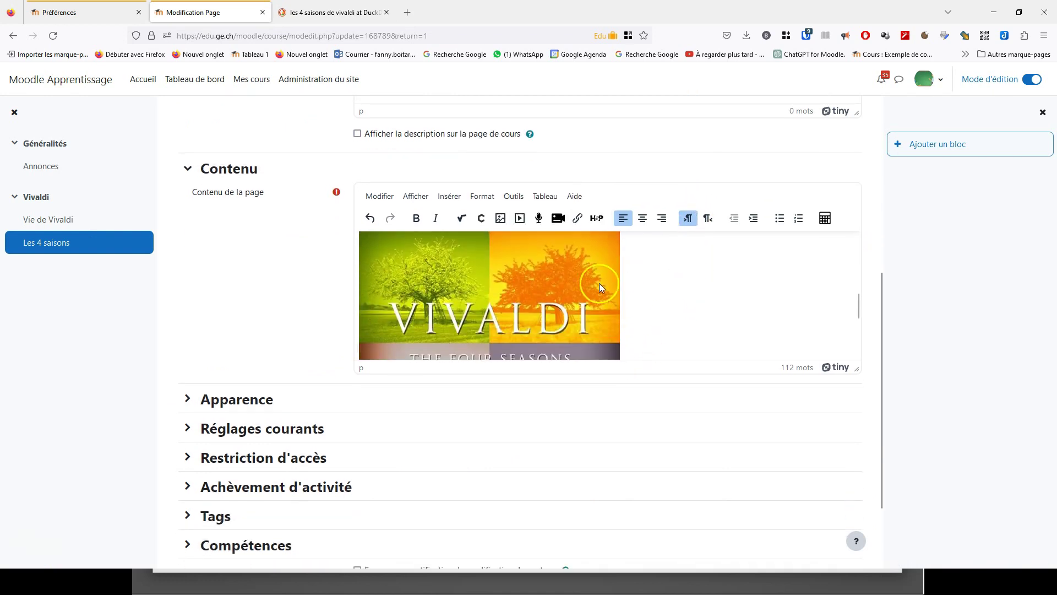
# - Insert the downloaded file th-4141921206.jpeg from the browser's downloads on the empty line below the pasted image
pyautogui.click(599, 283)
pyautogui.scroll(-3, 664, 286)
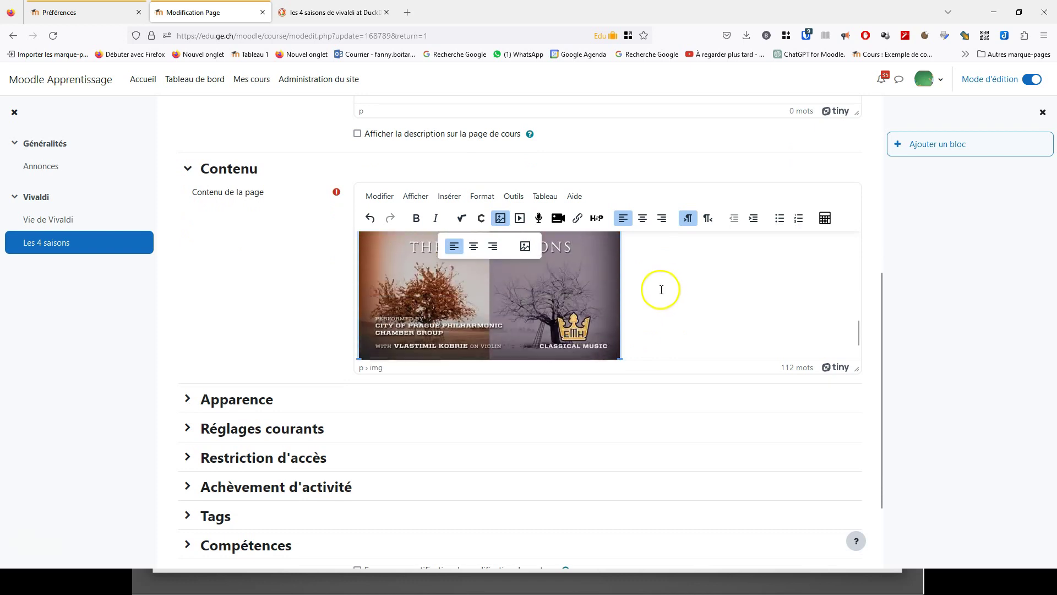
pyautogui.click(653, 326)
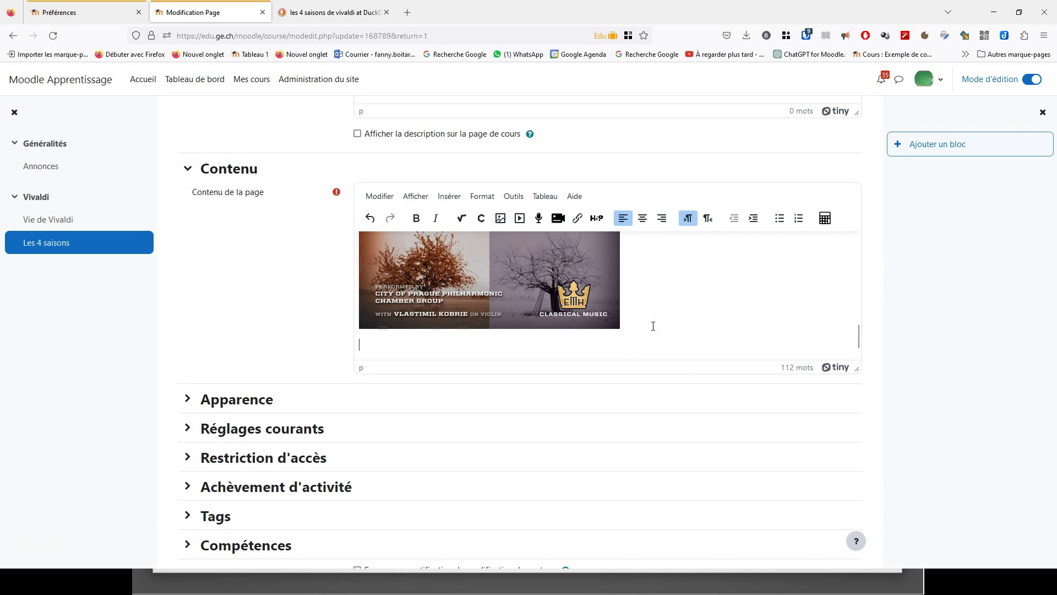
pyautogui.click(747, 36)
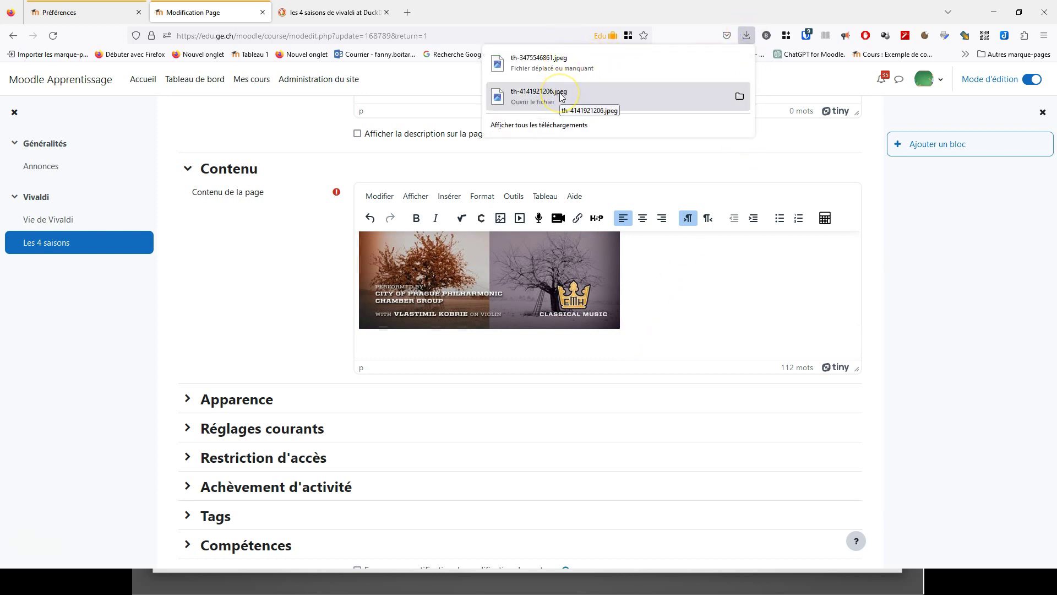
pyautogui.moveTo(562, 97); pyautogui.dragTo(753, 335)
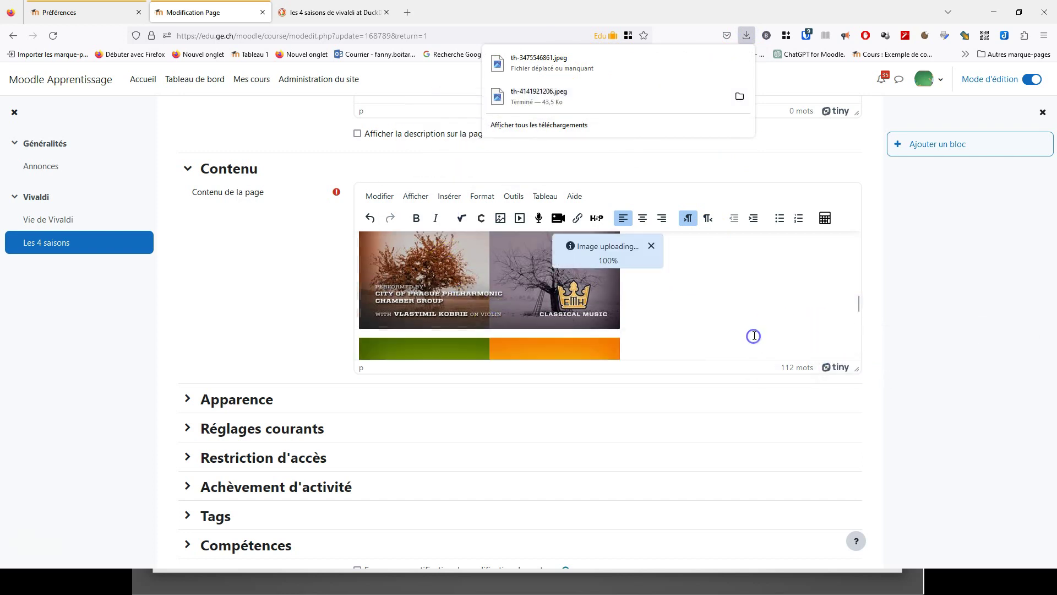
# - Examine the pasted image and the inserted downloaded image one below the other in the page content editor
pyautogui.scroll(-3, 632, 302)
pyautogui.scroll(3, 488, 288)
pyautogui.scroll(-3, 576, 290)
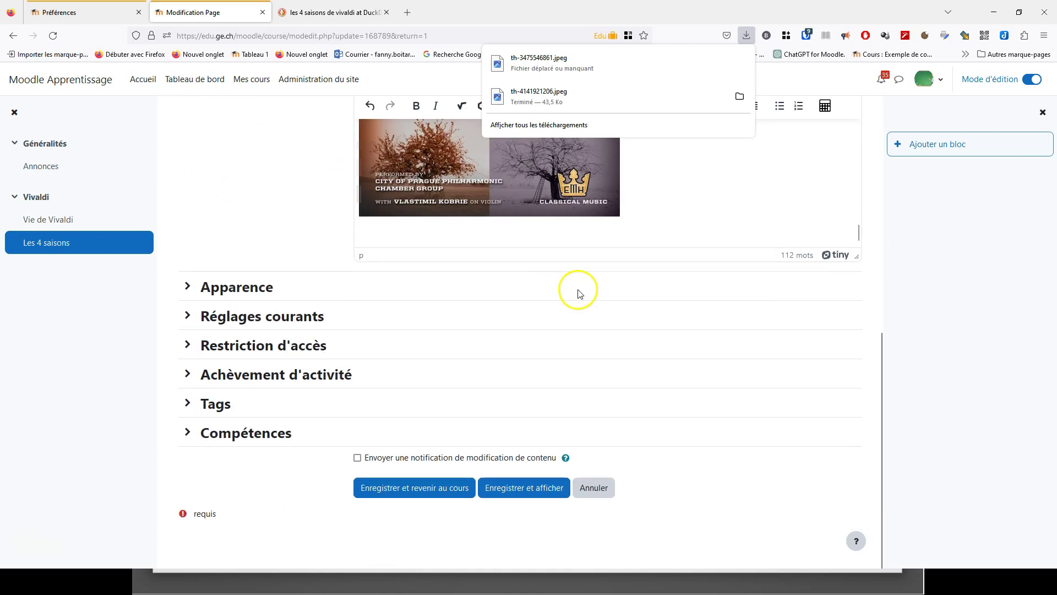
pyautogui.scroll(-2, 661, 195)
pyautogui.scroll(-2, 661, 195)
pyautogui.scroll(2, 661, 195)
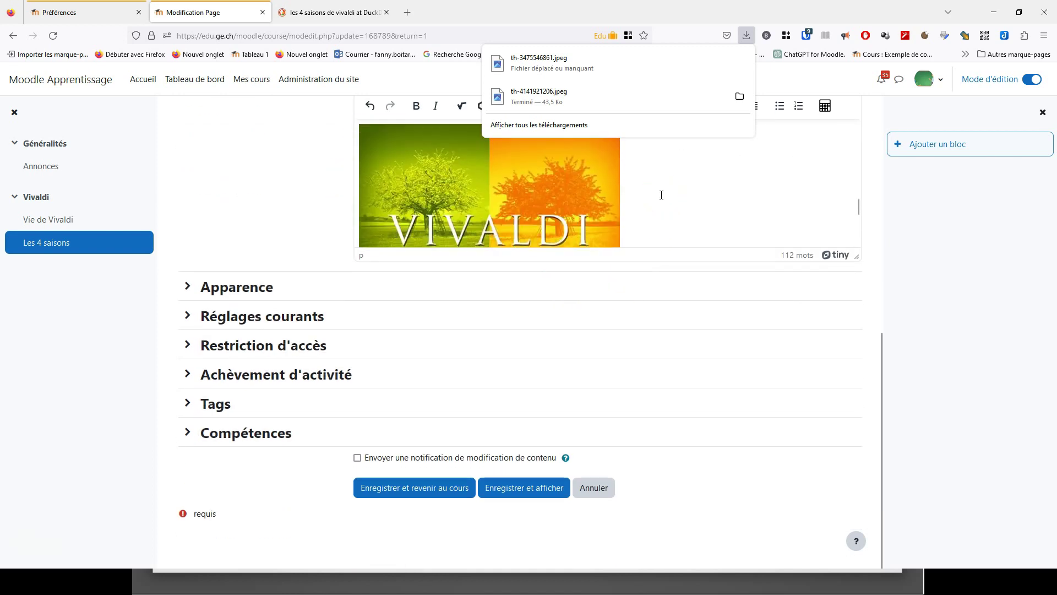
pyautogui.scroll(-2, 661, 195)
pyautogui.click(661, 195)
pyautogui.scroll(-1, 661, 195)
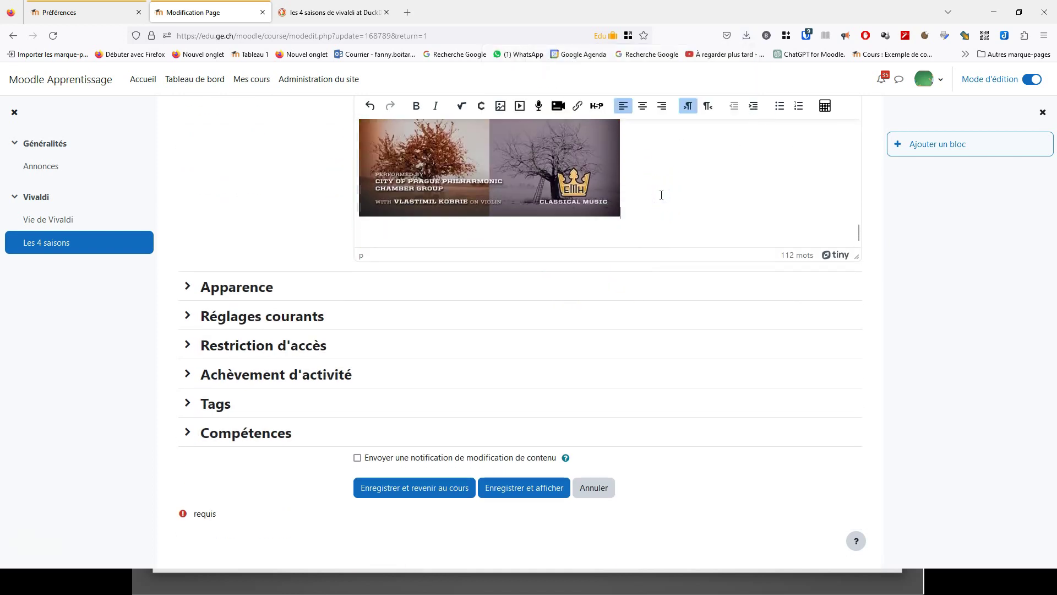
pyautogui.scroll(3, 661, 195)
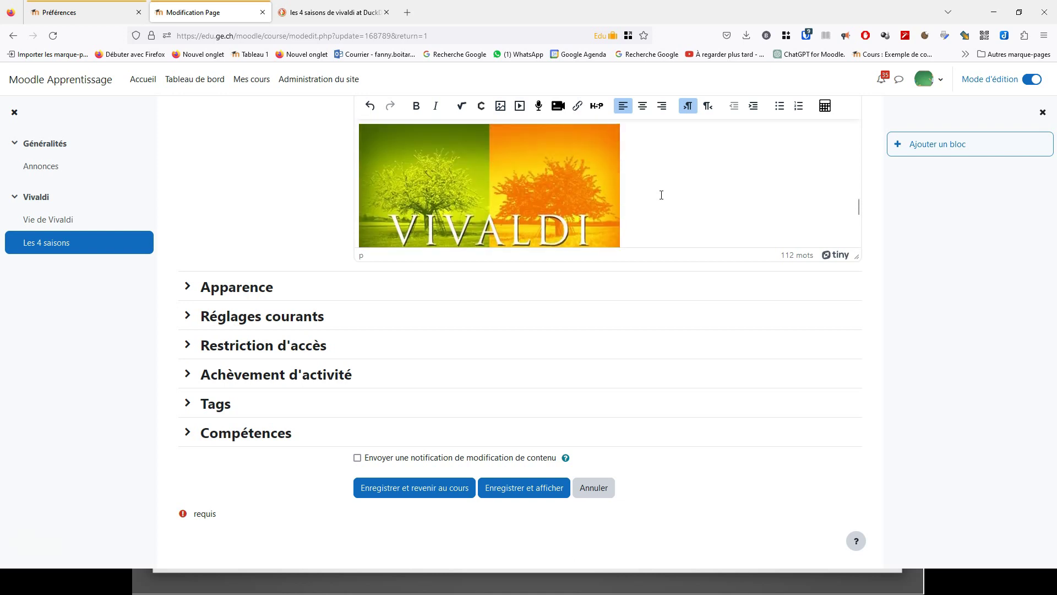
pyautogui.scroll(-1, 661, 195)
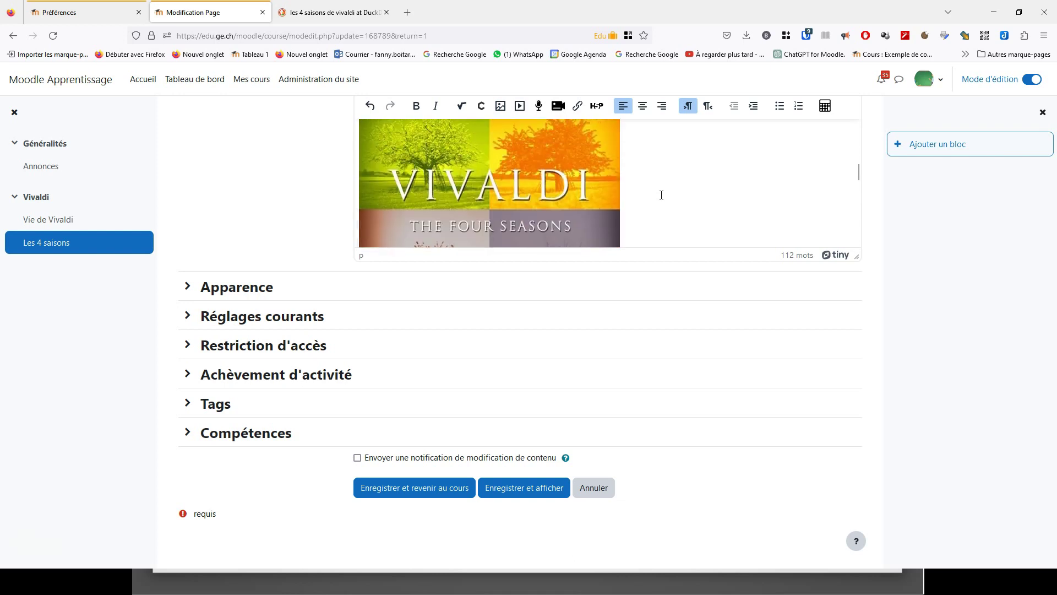
# - Save the page and display it to check the two added cover images
pyautogui.click(515, 494)
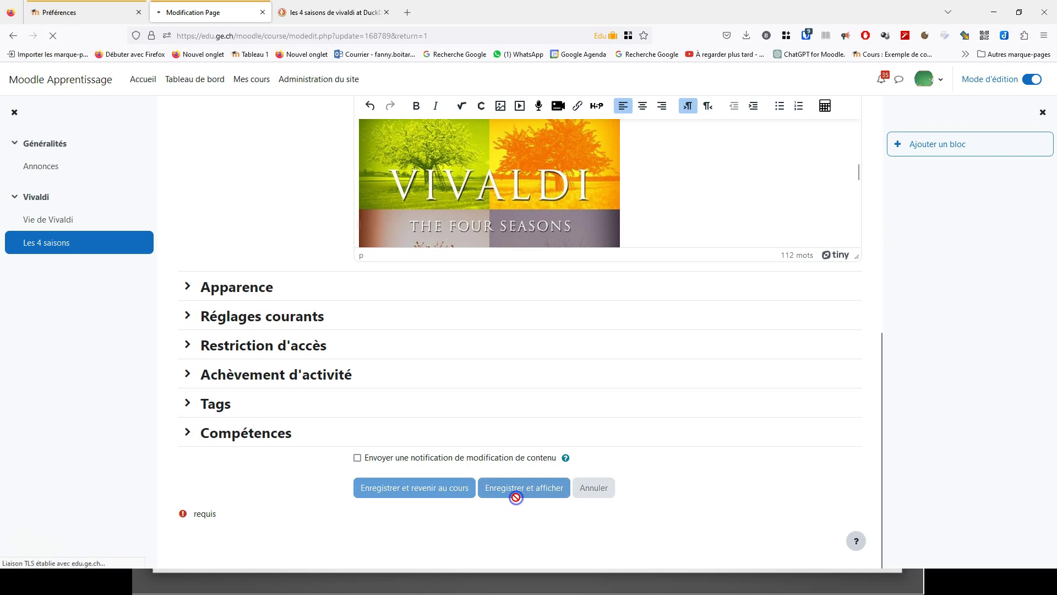
pyautogui.scroll(-7, 625, 276)
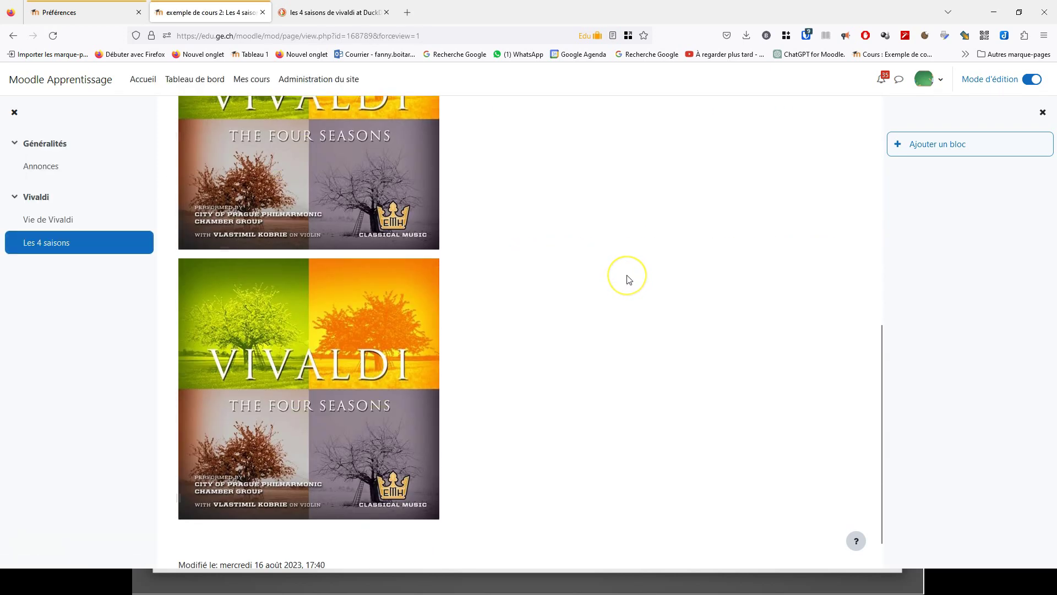
pyautogui.scroll(5, 627, 278)
pyautogui.scroll(3, 628, 278)
# - Reopen the settings of the "Les 4 saisons" page and show the HTML source code of the page content
pyautogui.click(236, 147)
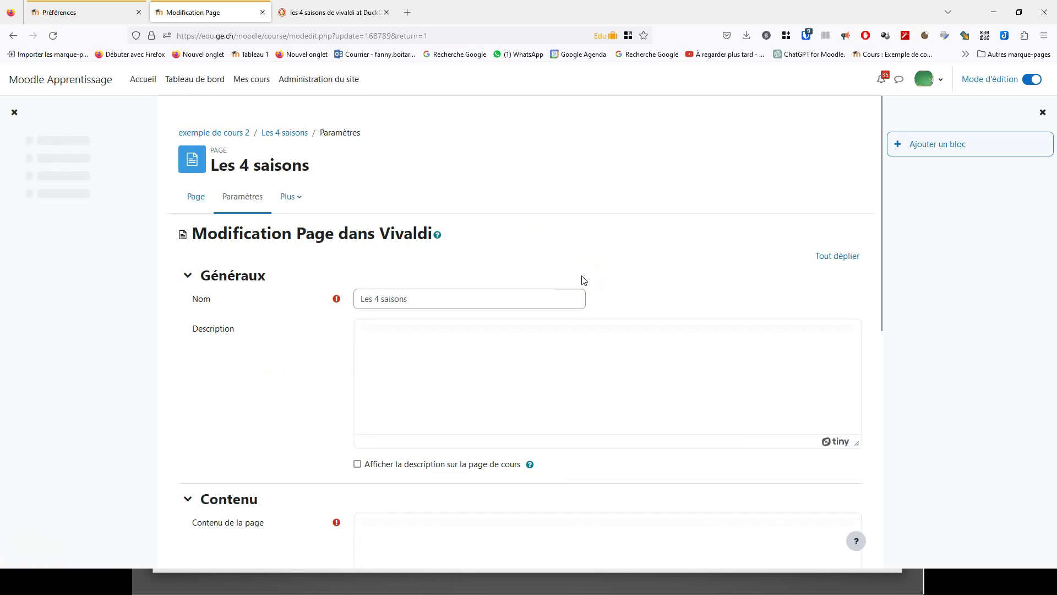
pyautogui.scroll(-6, 597, 290)
pyautogui.click(410, 264)
pyautogui.click(427, 280)
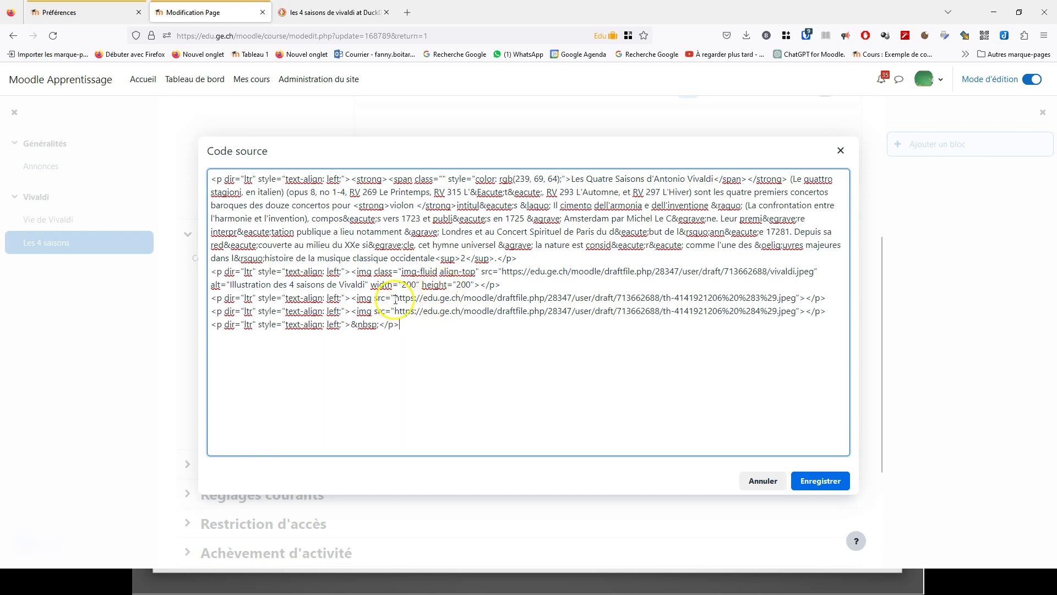
# - Compare the source addresses of the three images in the HTML code, including the folder and file names, and save the source code unedited
pyautogui.moveTo(517, 272); pyautogui.dragTo(805, 273)
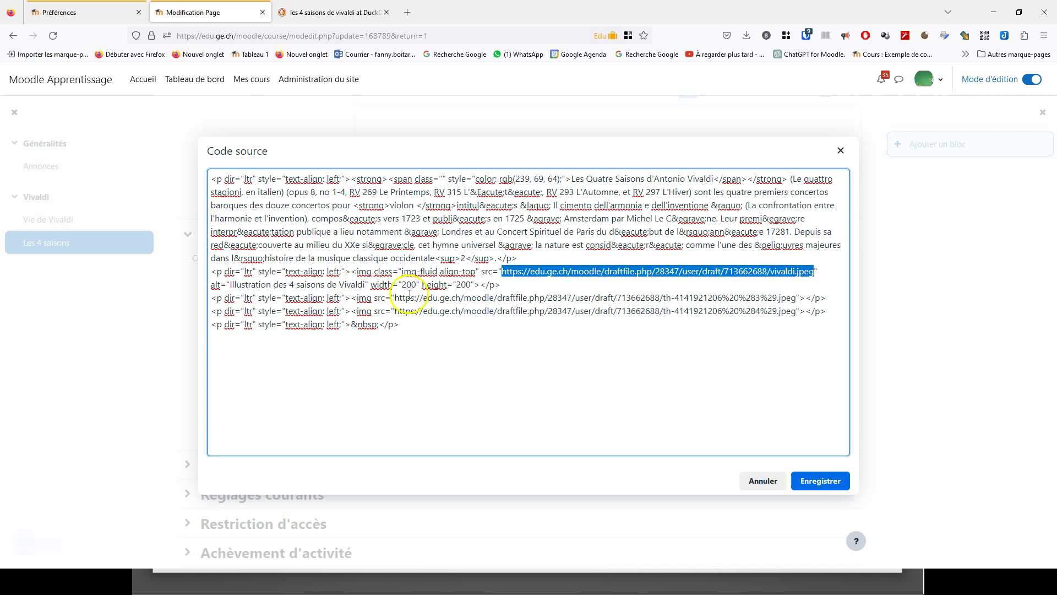
pyautogui.moveTo(394, 298); pyautogui.dragTo(804, 299)
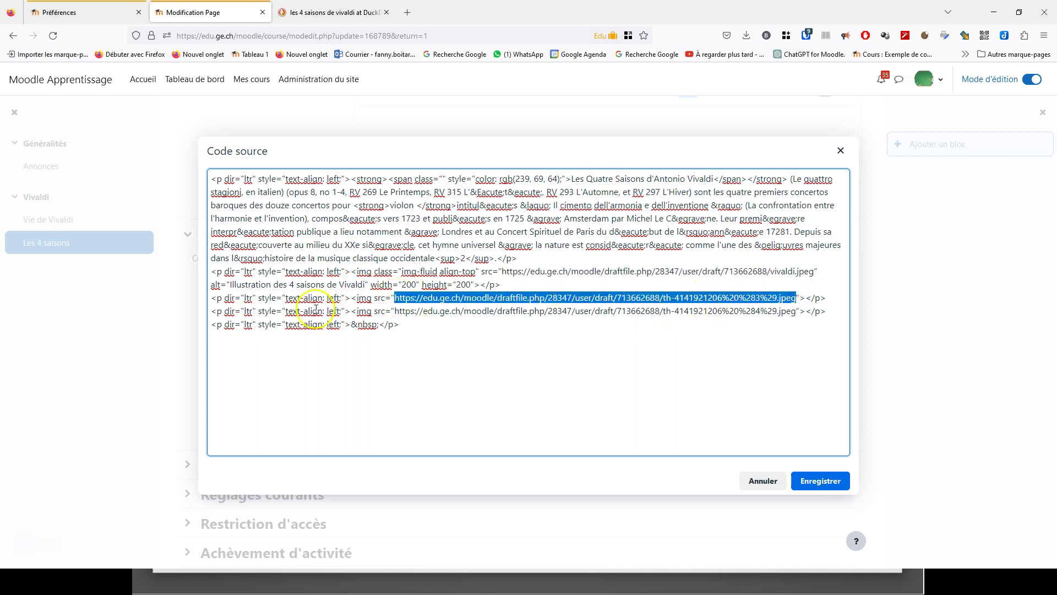
pyautogui.click(393, 311)
pyautogui.moveTo(395, 311); pyautogui.dragTo(784, 311)
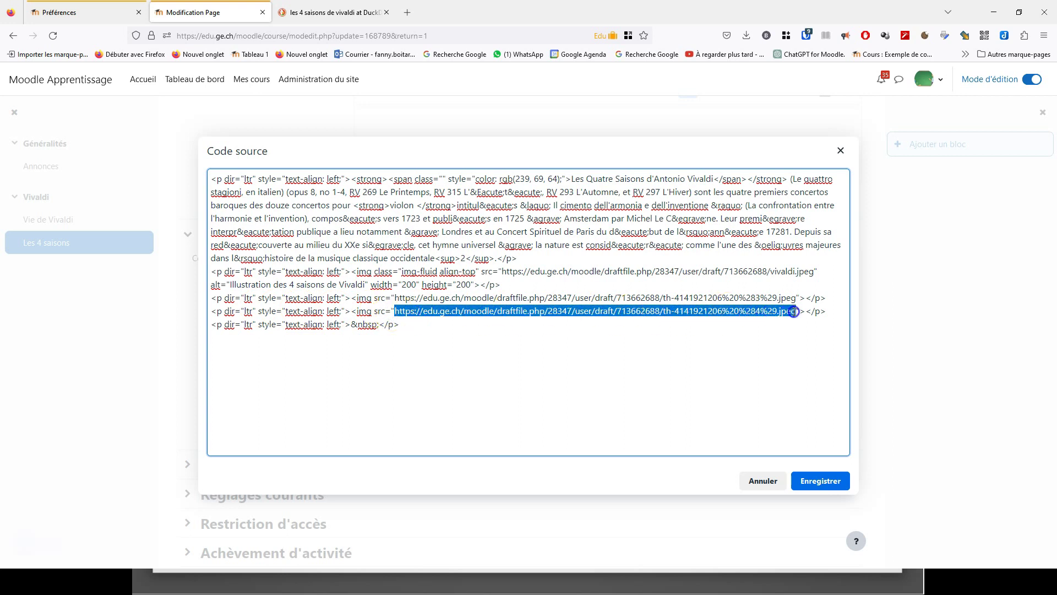
pyautogui.doubleClick(606, 311)
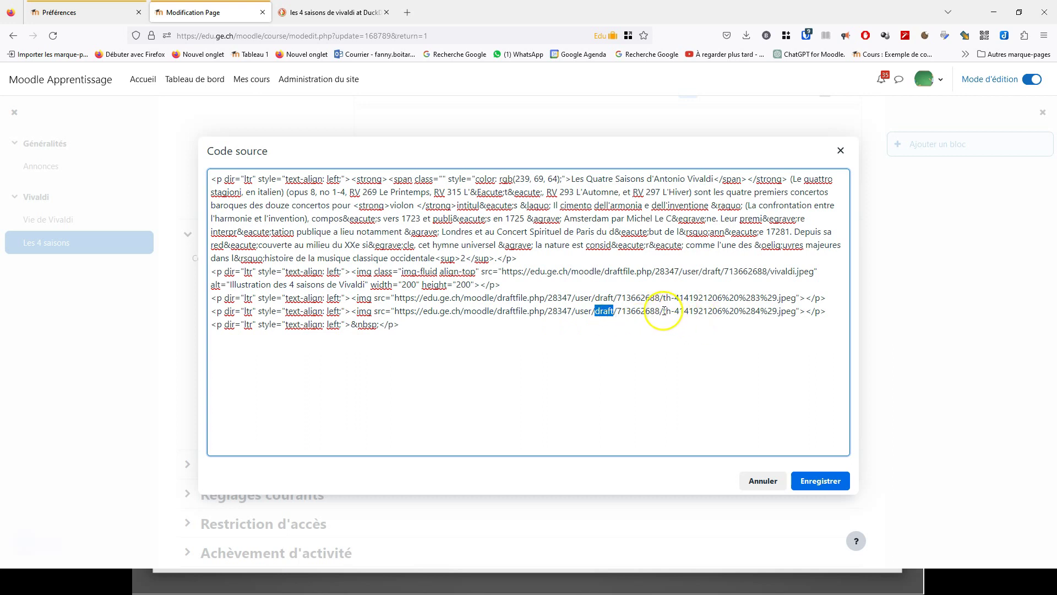
pyautogui.doubleClick(750, 275)
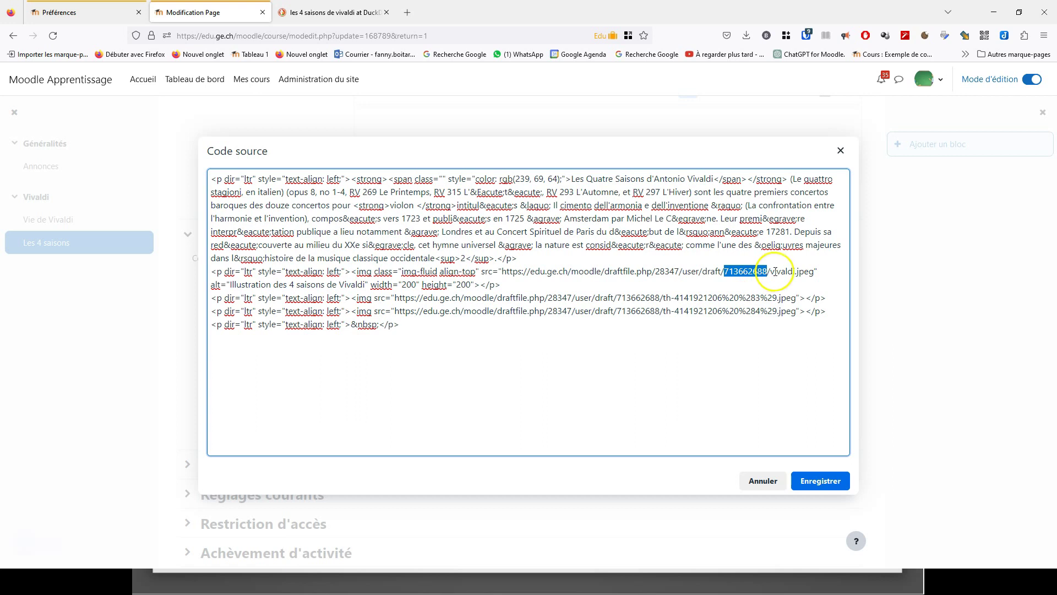
pyautogui.doubleClick(774, 272)
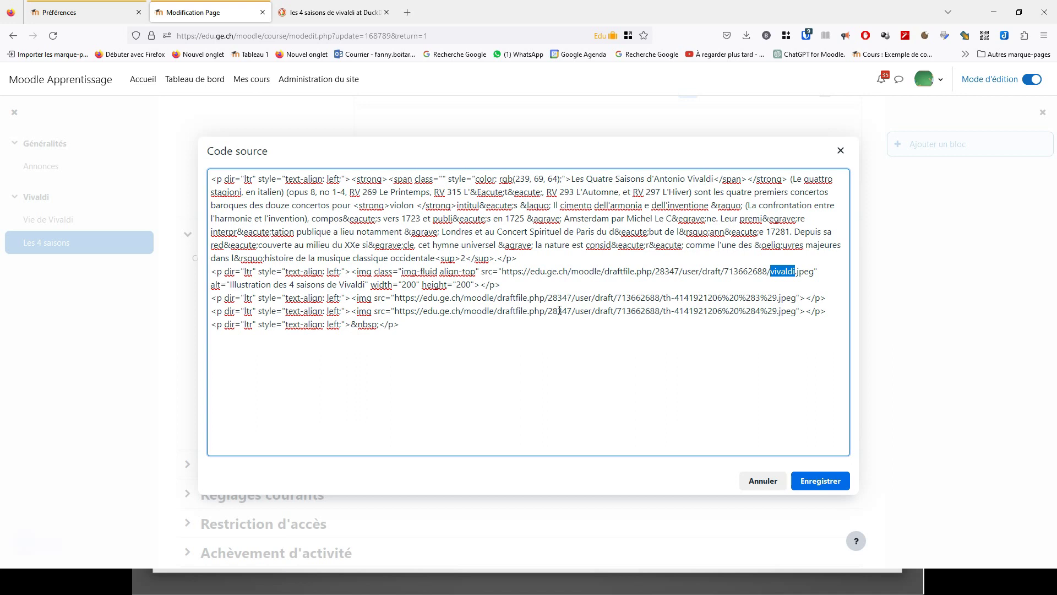
pyautogui.click(560, 319)
pyautogui.click(822, 484)
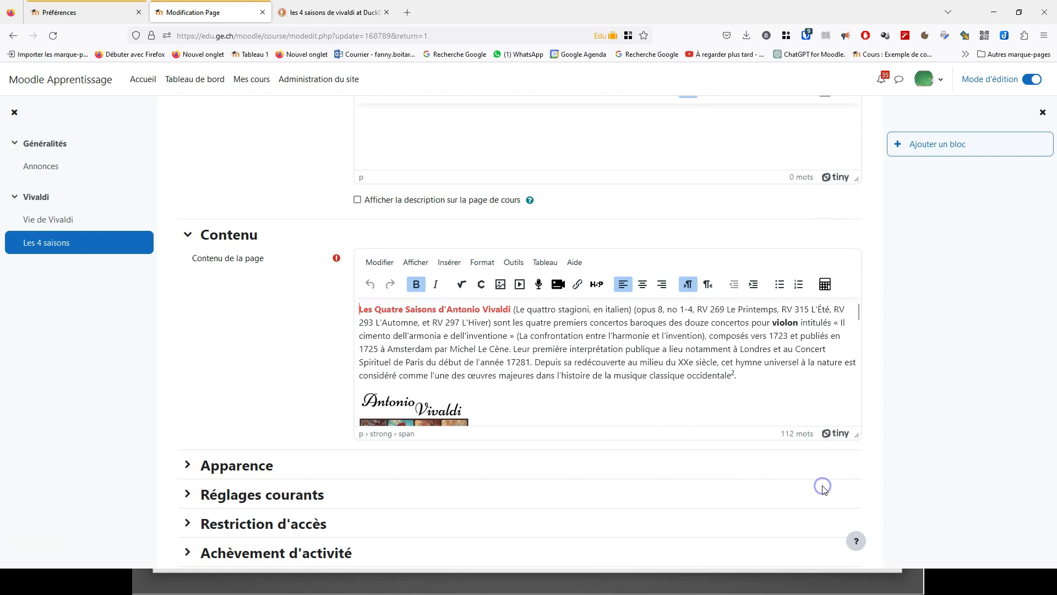